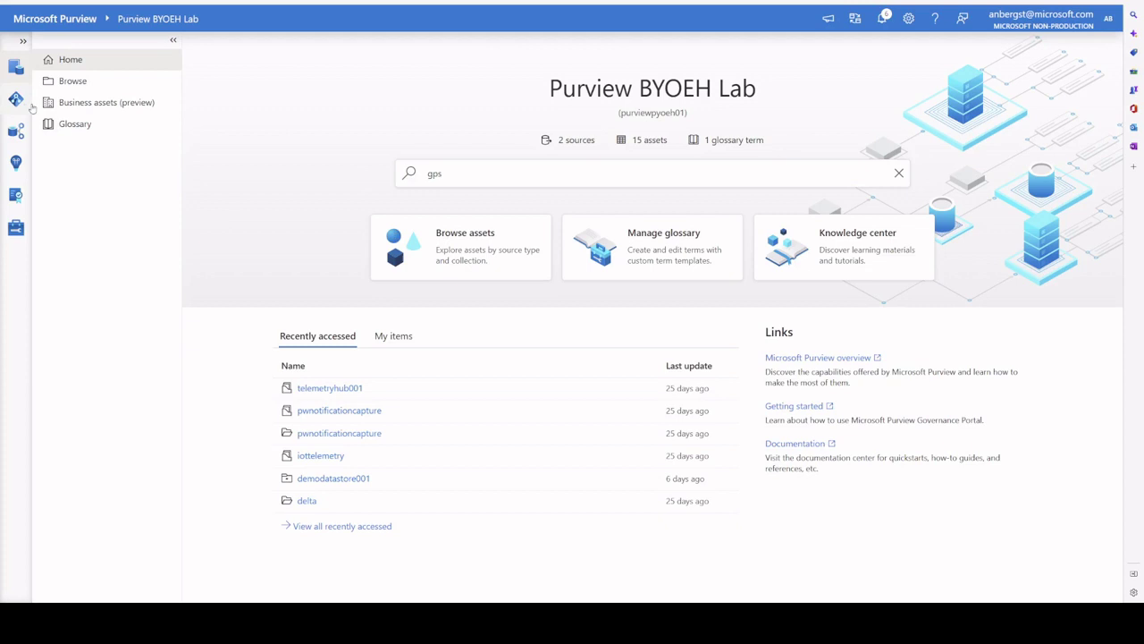
# Step: Open the Data Map Sources page showing the 22 collections and 3 registered sources as a map
pyautogui.click(17, 100)
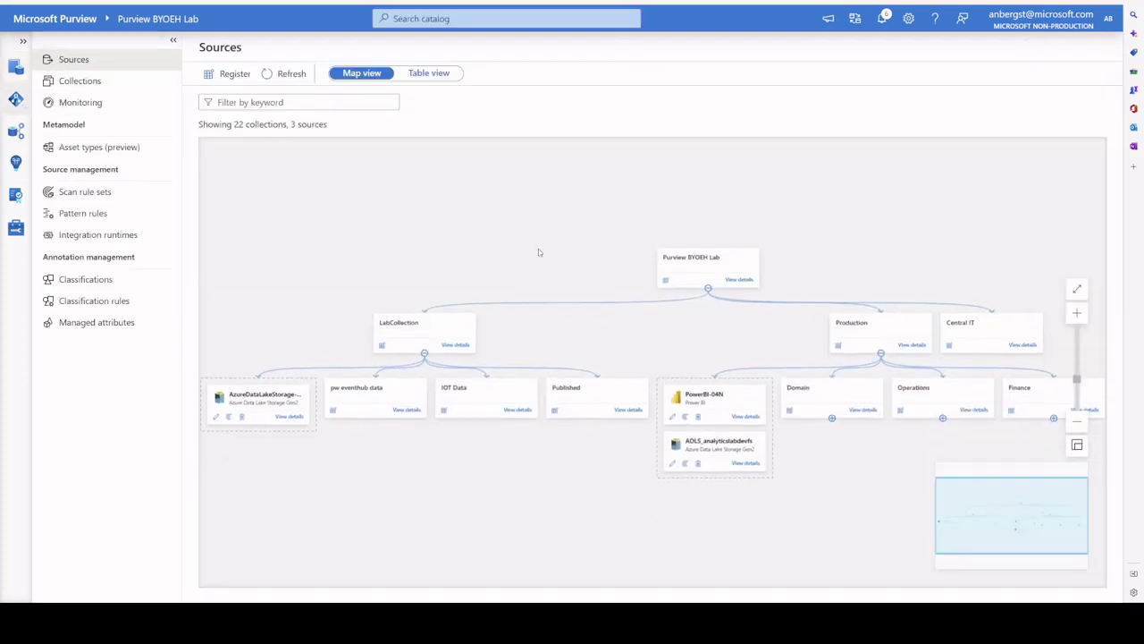
# Step: Pan the collections map until Production, with its sources and Domain, Operations and Finance, is centred
pyautogui.moveTo(538, 249); pyautogui.dragTo(588, 211)
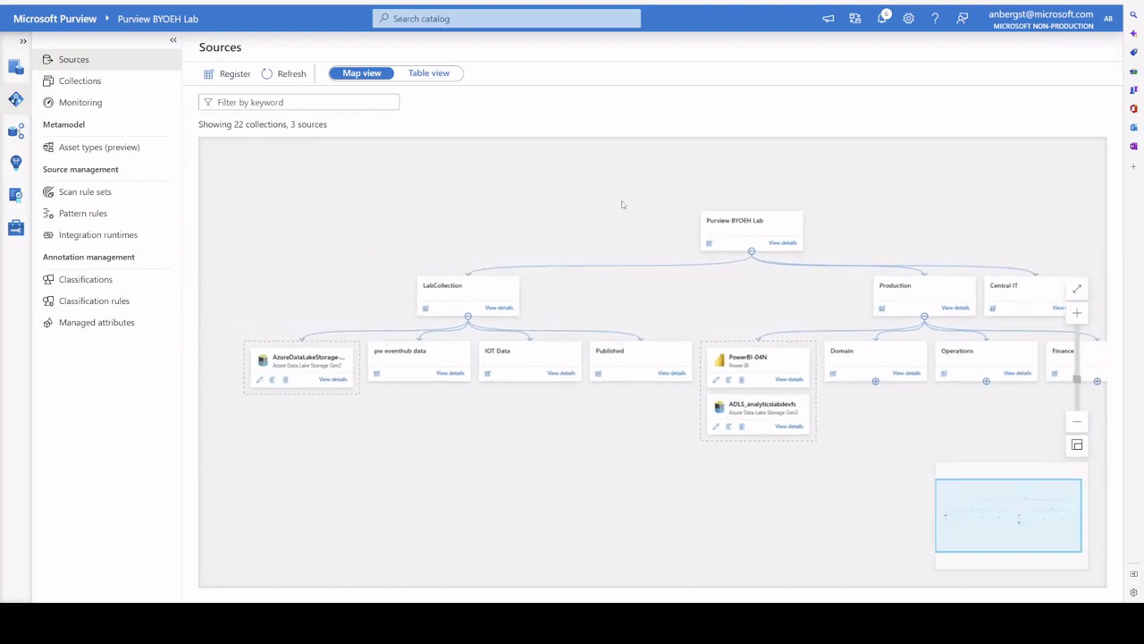
pyautogui.moveTo(623, 205); pyautogui.dragTo(578, 199)
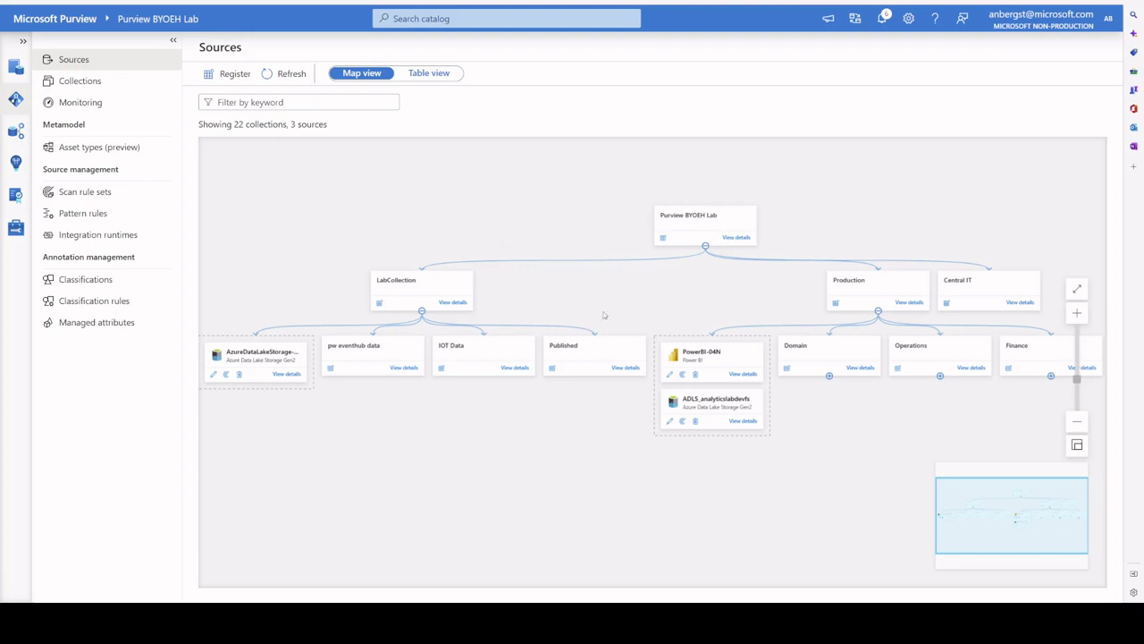
pyautogui.moveTo(627, 283)
pyautogui.mouseDown()
pyautogui.moveTo(631, 256)
pyautogui.moveTo(615, 241)
pyautogui.moveTo(625, 255)
pyautogui.moveTo(546, 241)
pyautogui.moveTo(508, 267)
pyautogui.moveTo(602, 253)
pyautogui.moveTo(609, 271)
pyautogui.mouseUp()
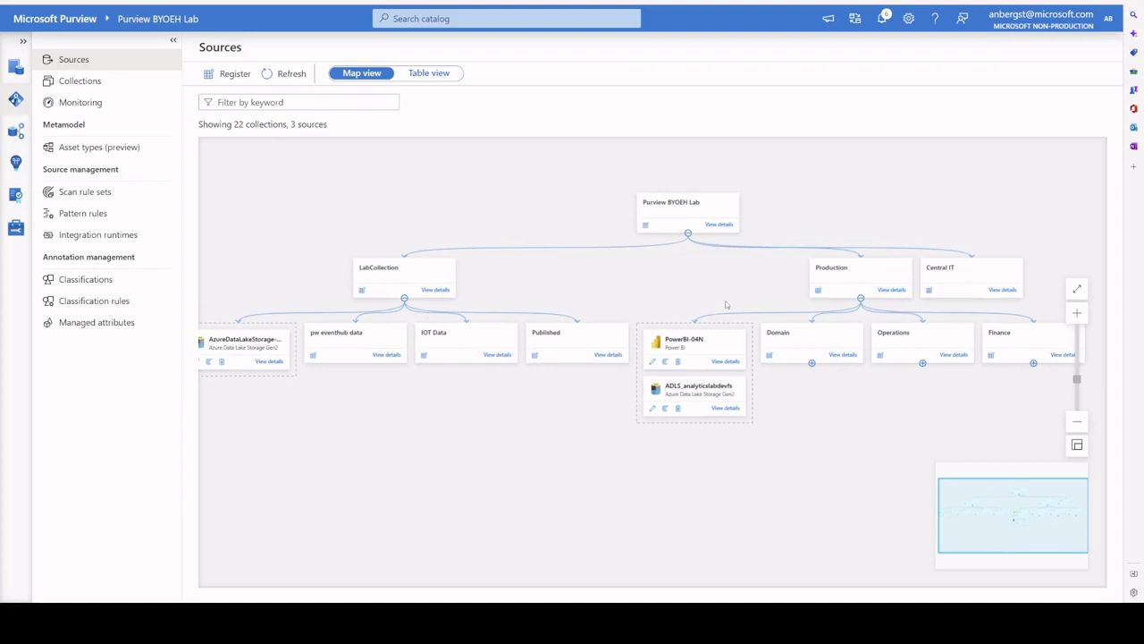
pyautogui.moveTo(748, 286); pyautogui.dragTo(739, 263)
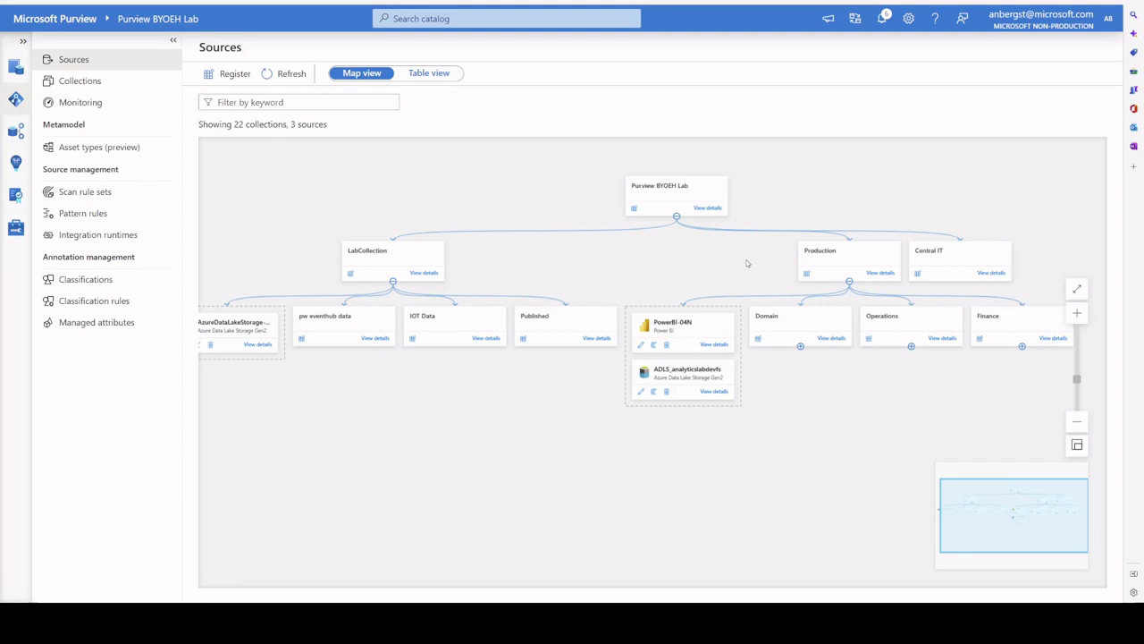
pyautogui.moveTo(739, 266); pyautogui.dragTo(426, 242)
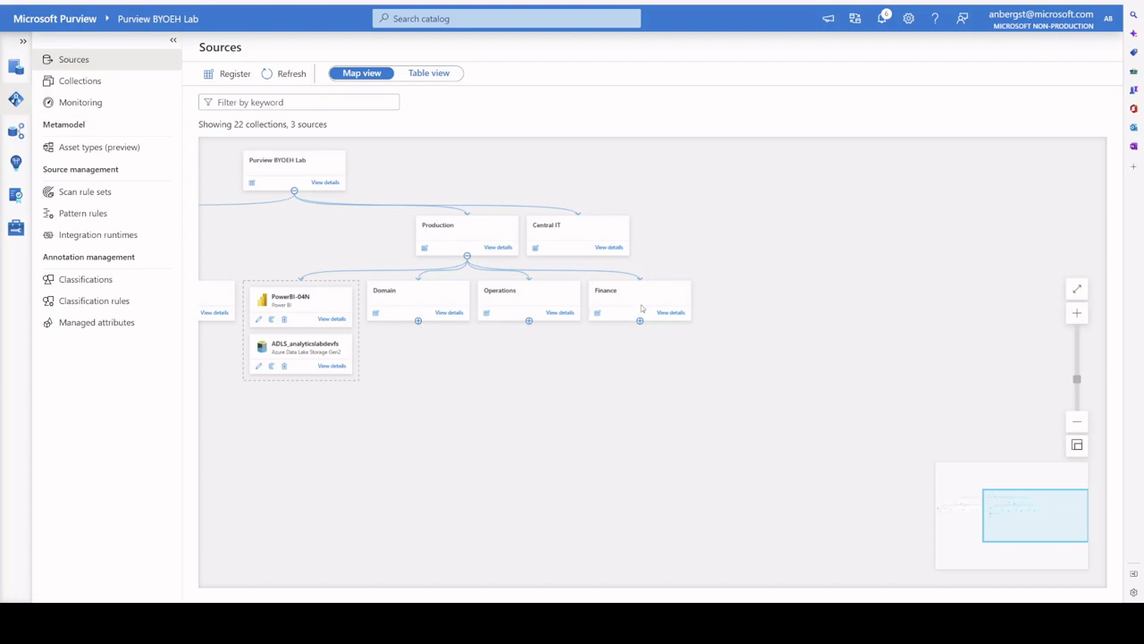
# Step: Expand Domain to reveal 00_Raw, 01_Curated, 02_Model and Products, then recentre the map on them
pyautogui.click(417, 321)
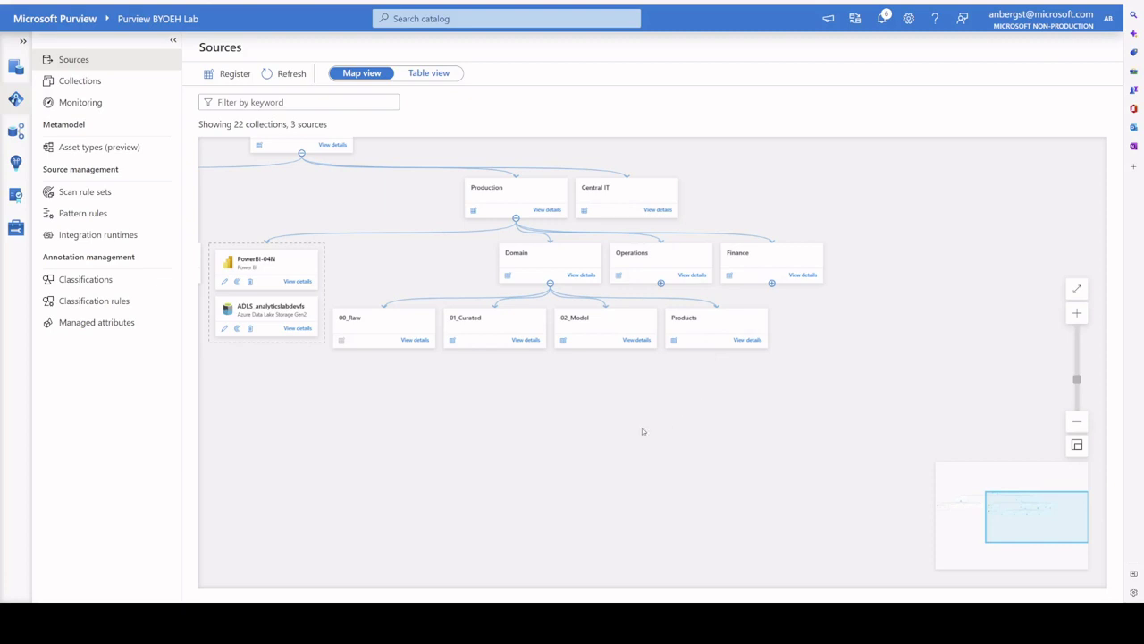
pyautogui.moveTo(668, 418); pyautogui.dragTo(712, 388)
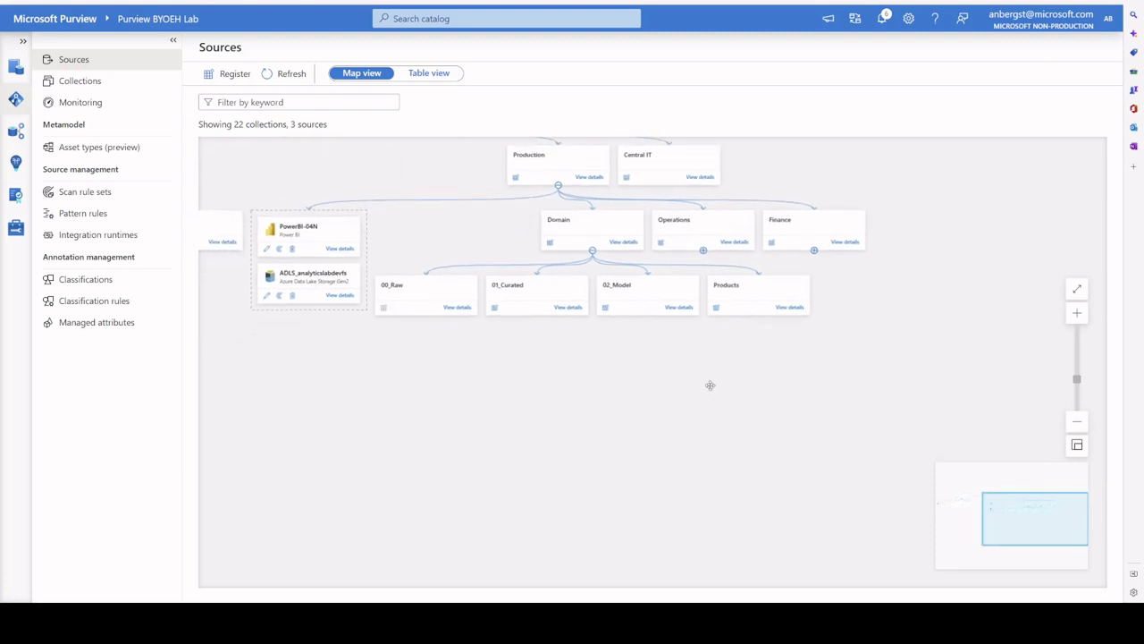
pyautogui.moveTo(526, 369); pyautogui.dragTo(535, 387)
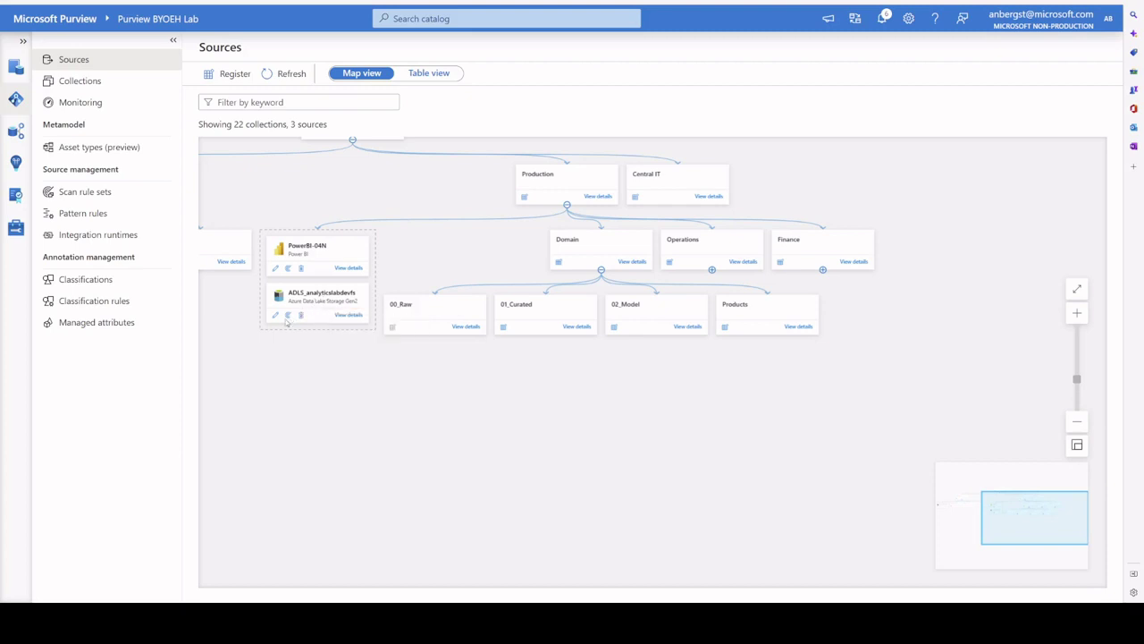
# Step: Start a new ADLS_analyticslabdevfs scan named Finance_Raw_Zone targeting the Production > Finance > 00_Raw collection
pyautogui.click(287, 317)
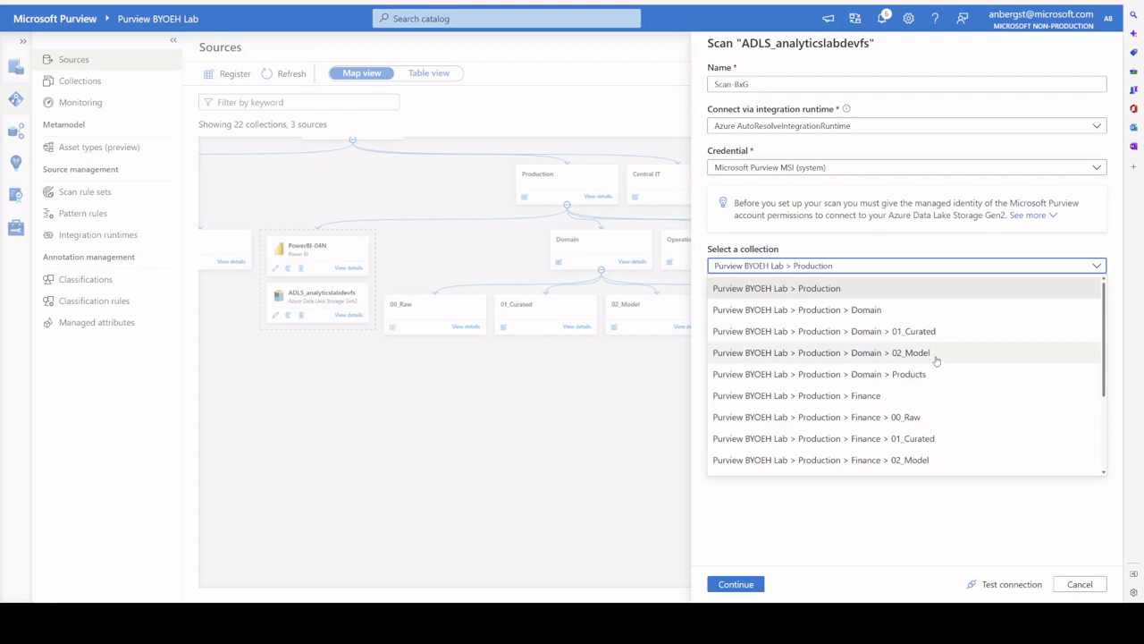
pyautogui.click(924, 420)
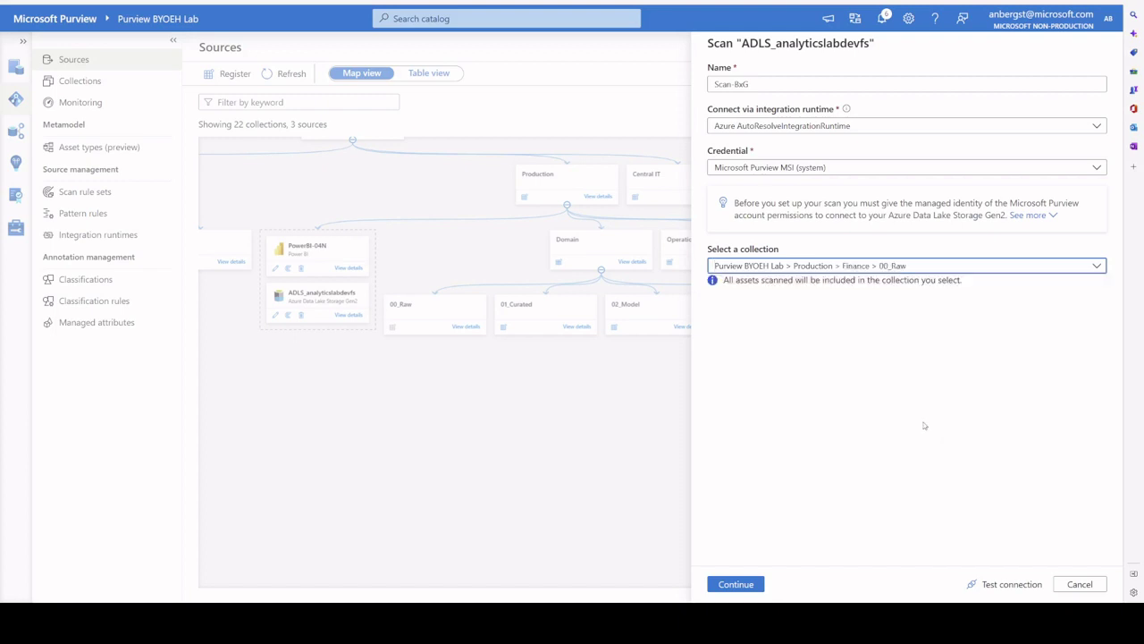
pyautogui.tripleClick(764, 86)
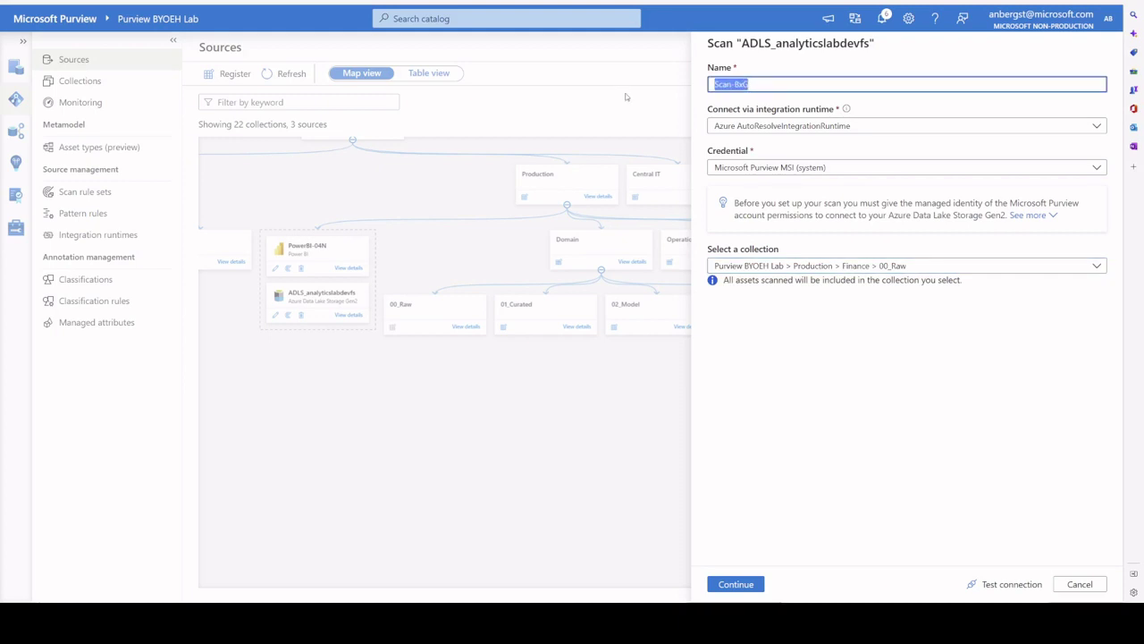
pyautogui.write('Finance R')
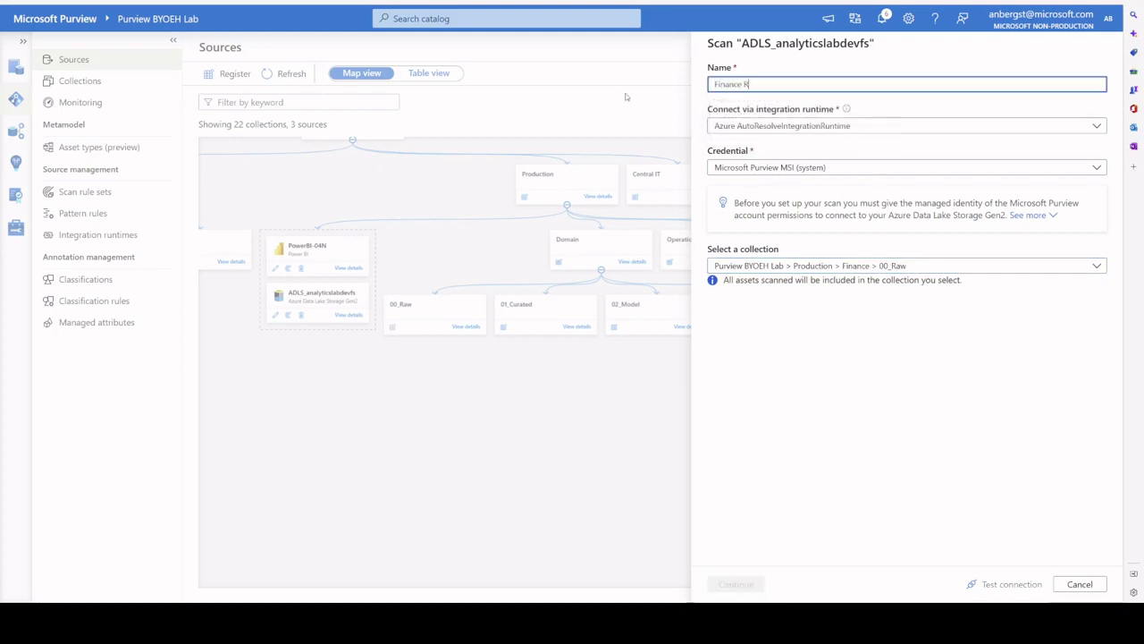
pyautogui.write('aw Zone')
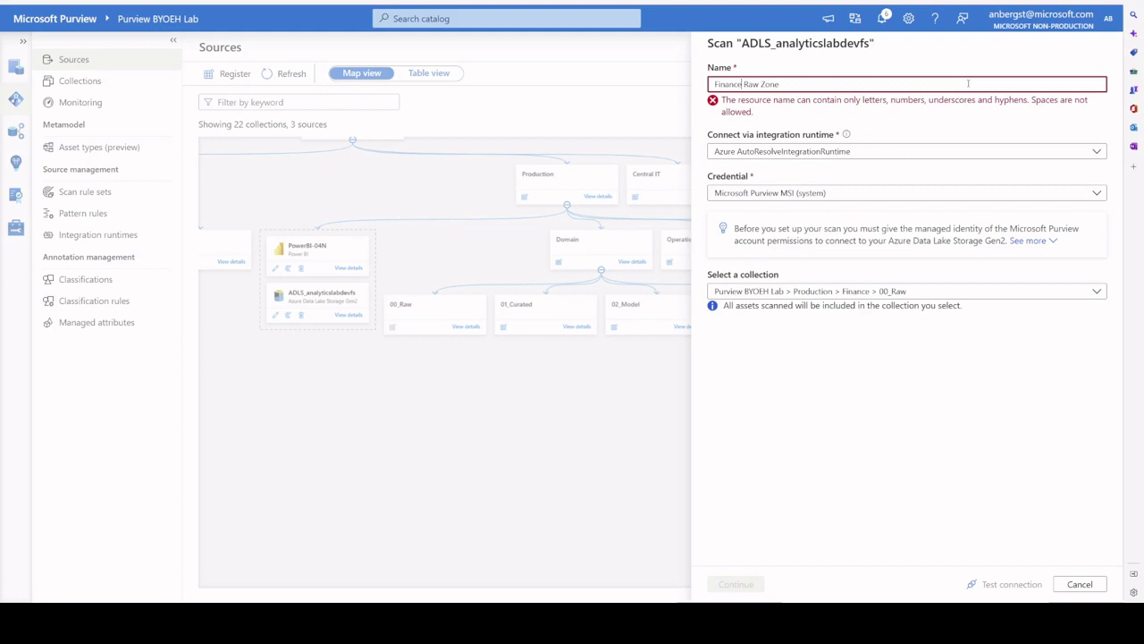
pyautogui.press('BackSpace')
pyautogui.write('_')
pyautogui.press('Delete')
pyautogui.write('_')
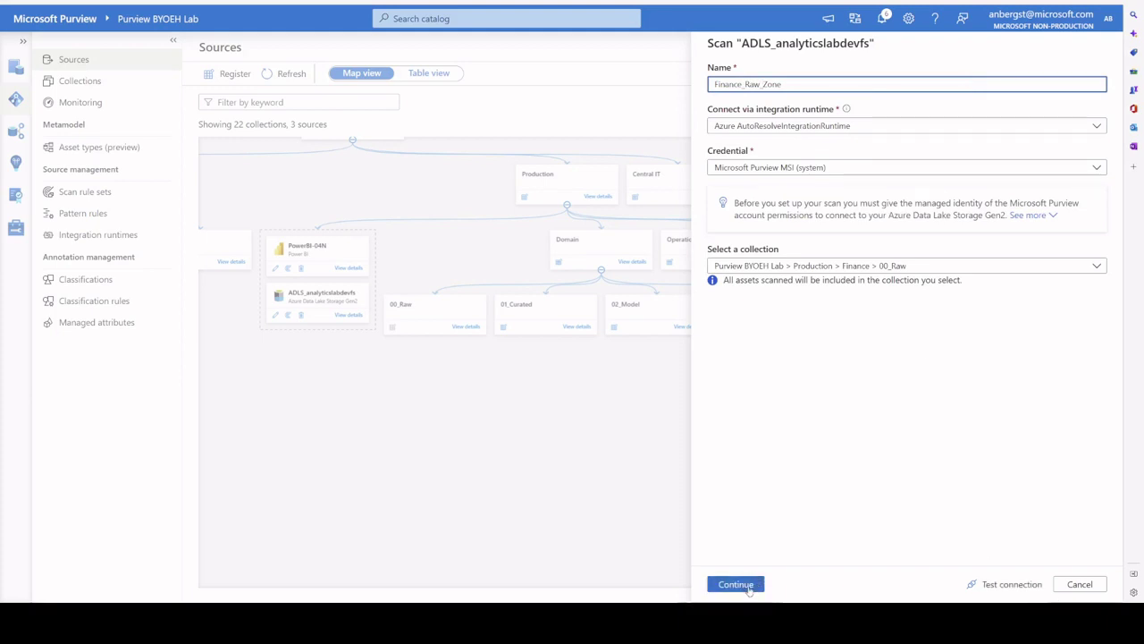
pyautogui.click(748, 586)
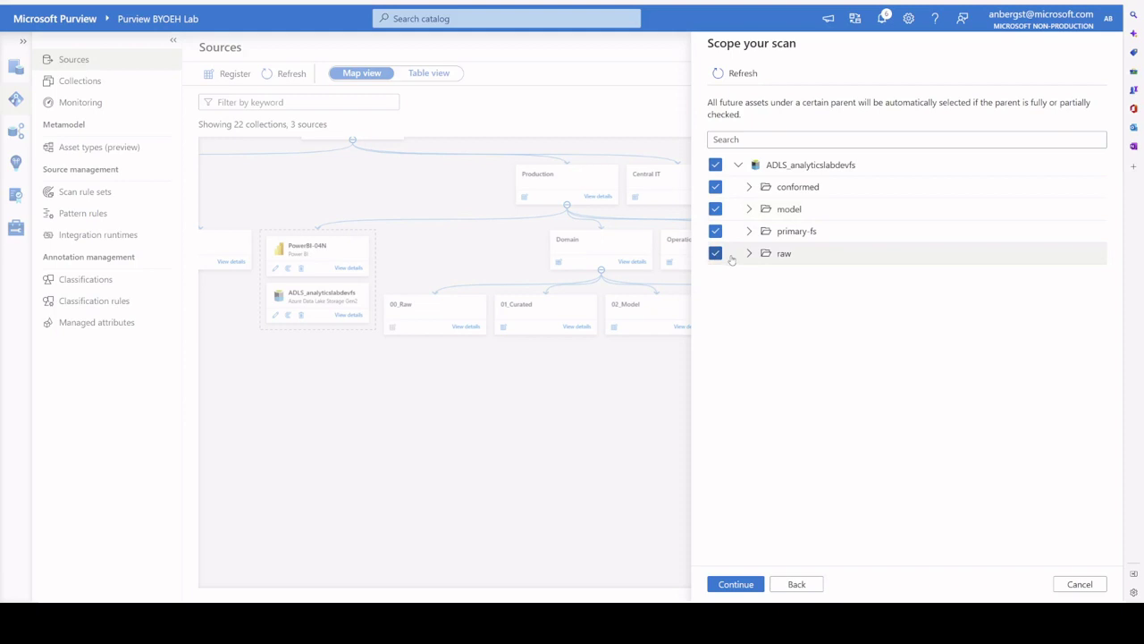
# Step: Narrow the scan scope to only the raw/domain folder and continue to the rule set step
pyautogui.click(715, 165)
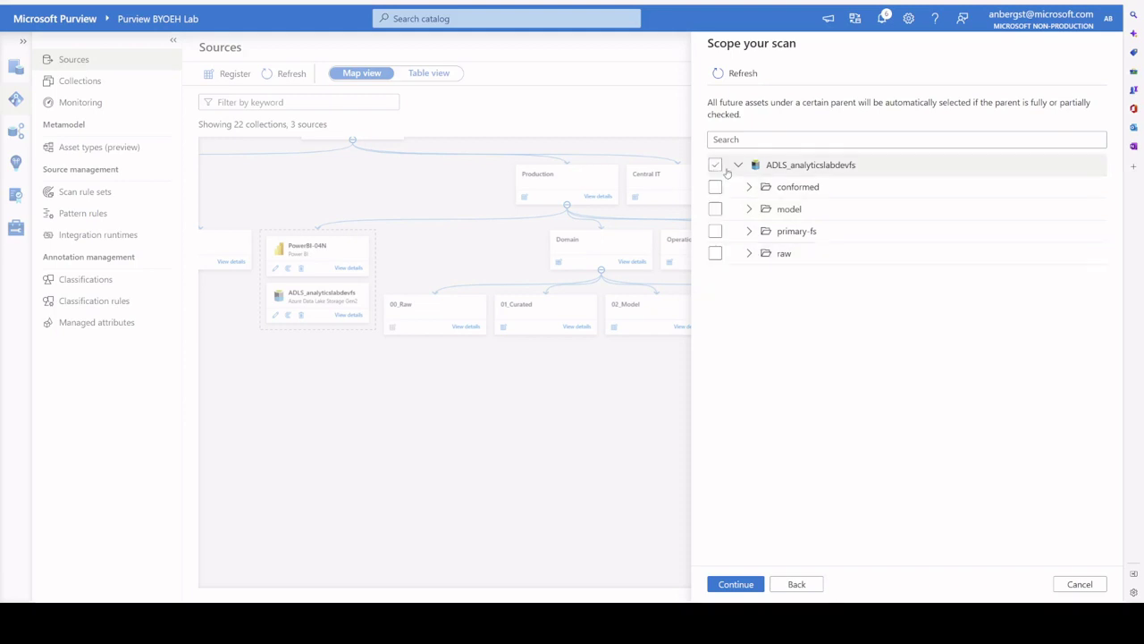
pyautogui.click(750, 254)
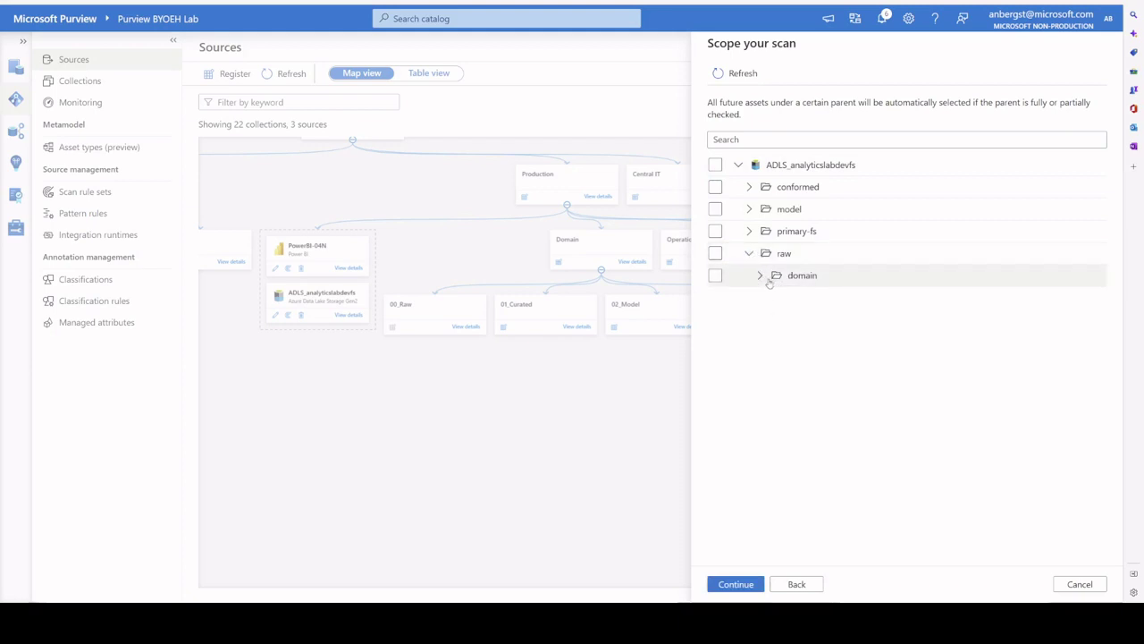
pyautogui.click(760, 277)
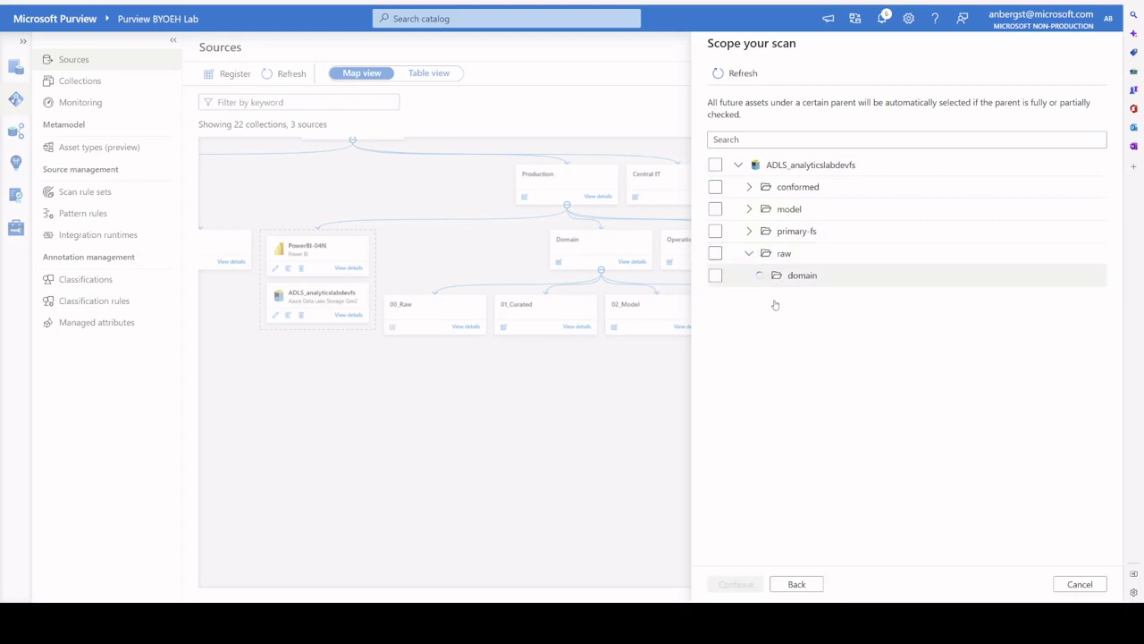
pyautogui.click(715, 276)
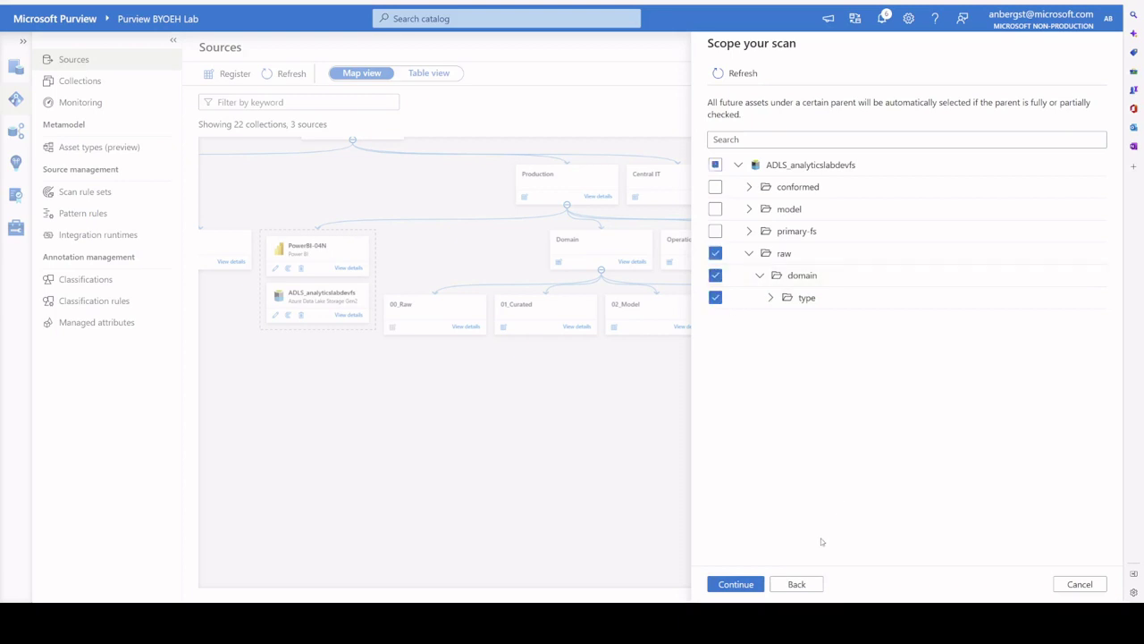
pyautogui.click(754, 585)
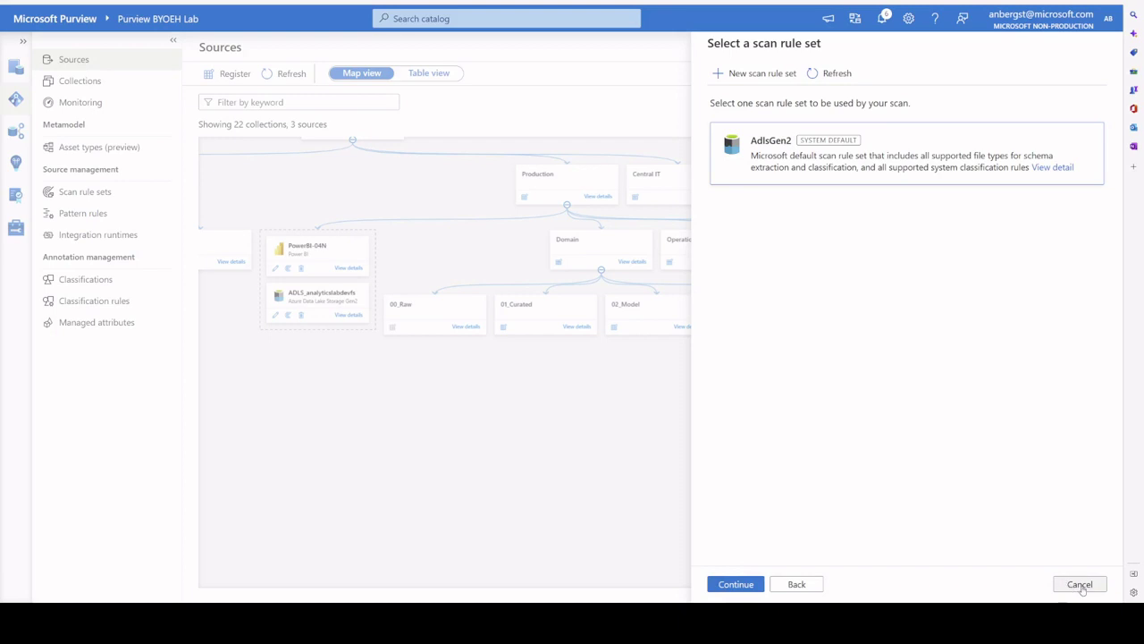
# Step: Cancel the scan at the rule set step, returning to the Sources map
pyautogui.click(1081, 585)
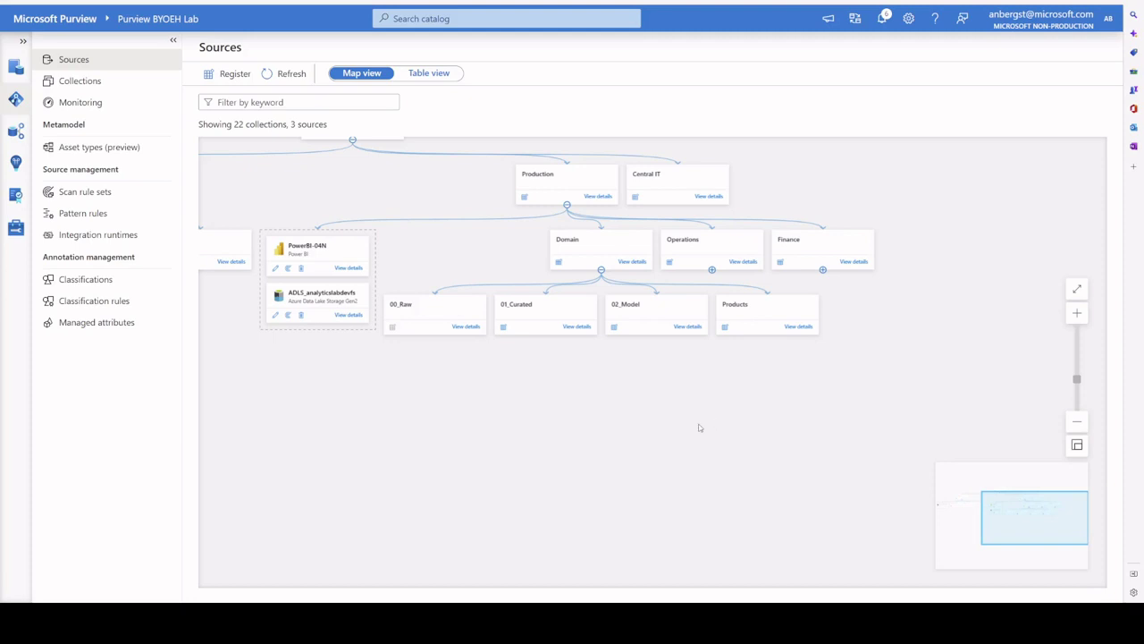
pyautogui.click(79, 80)
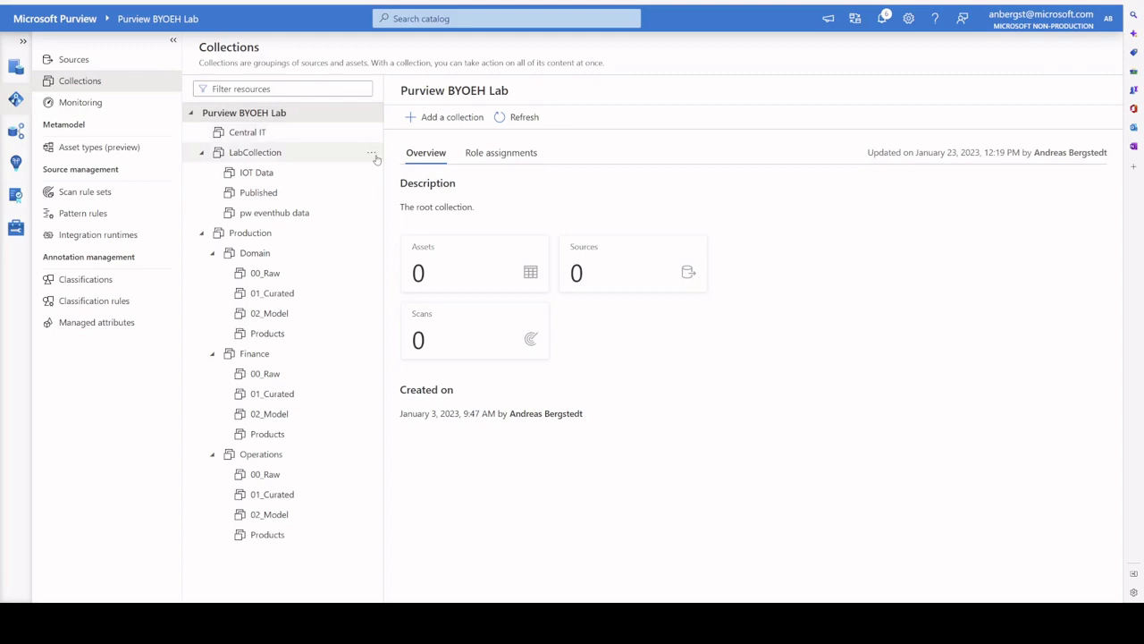
pyautogui.click(501, 153)
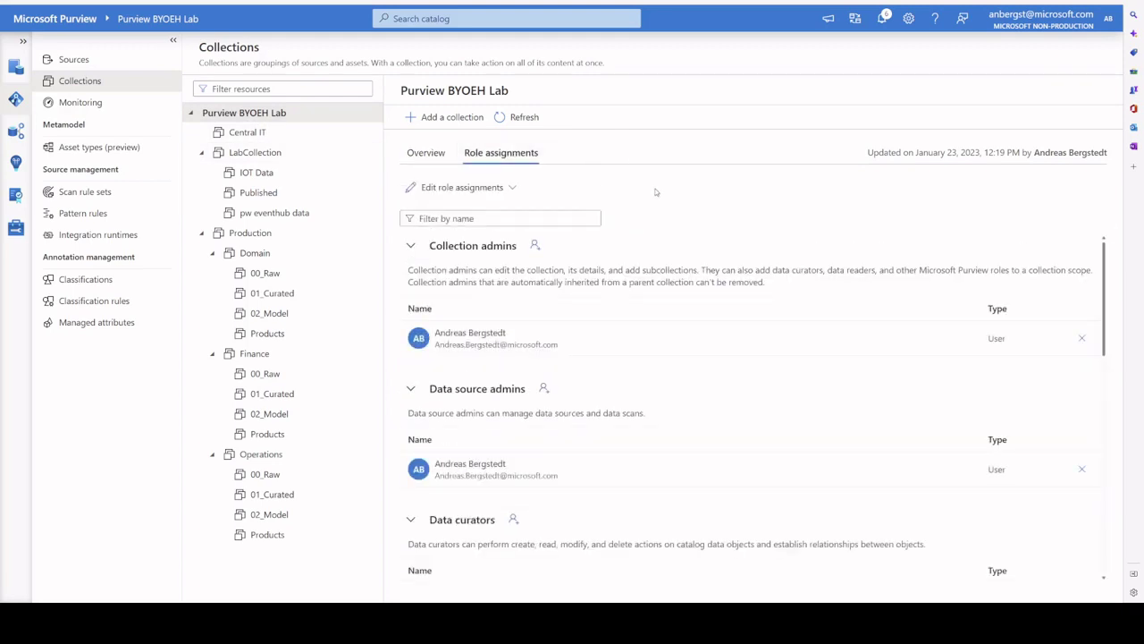
pyautogui.scroll(-4, 682, 402)
pyautogui.scroll(2, 682, 402)
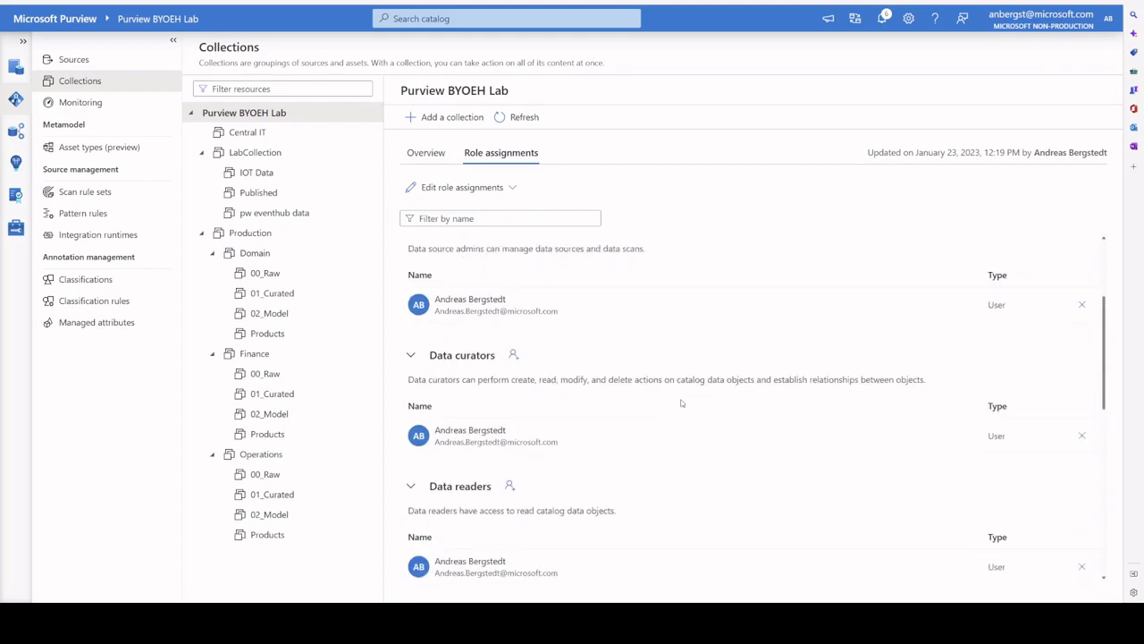
pyautogui.scroll(2, 681, 404)
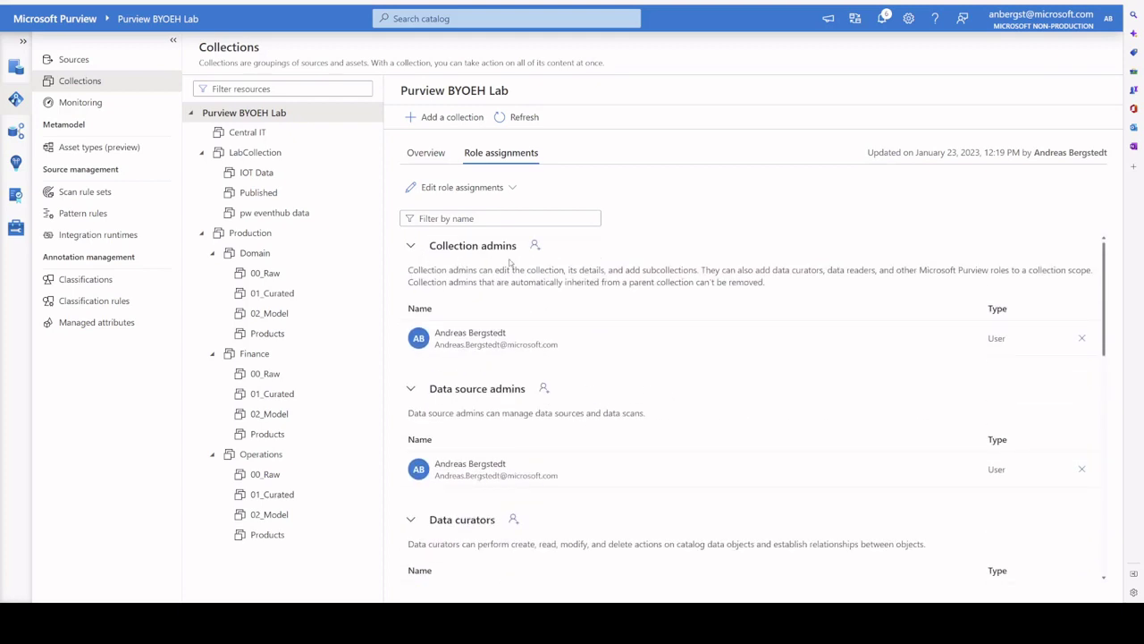
pyautogui.scroll(-1, 565, 317)
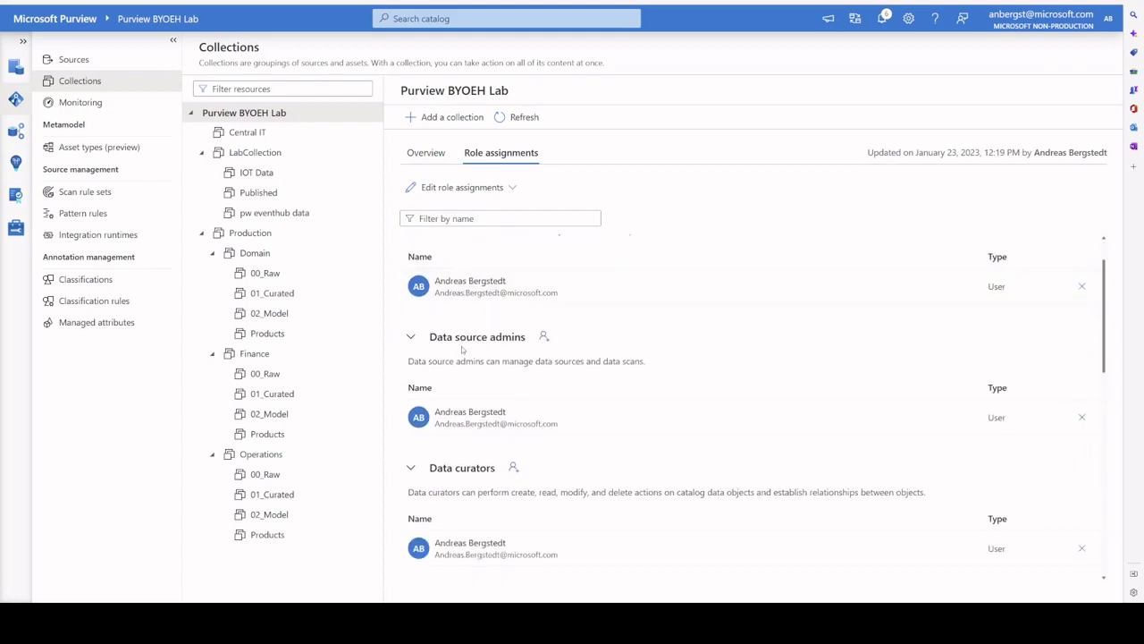
pyautogui.scroll(-1, 463, 349)
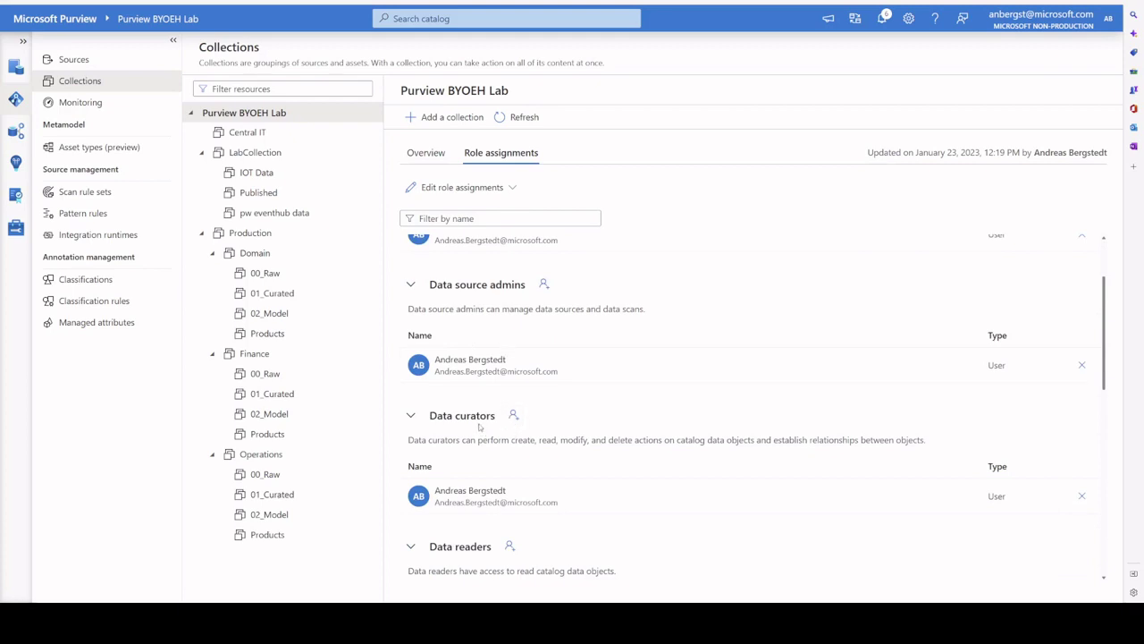
pyautogui.scroll(-2, 480, 422)
pyautogui.scroll(-3, 468, 445)
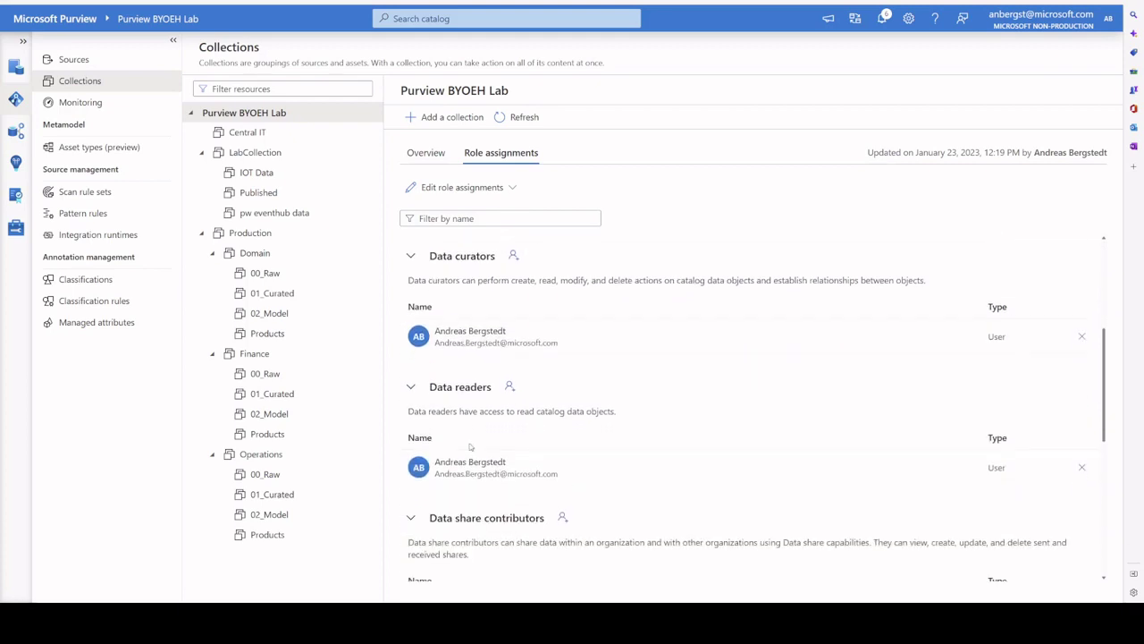
pyautogui.scroll(-3, 485, 419)
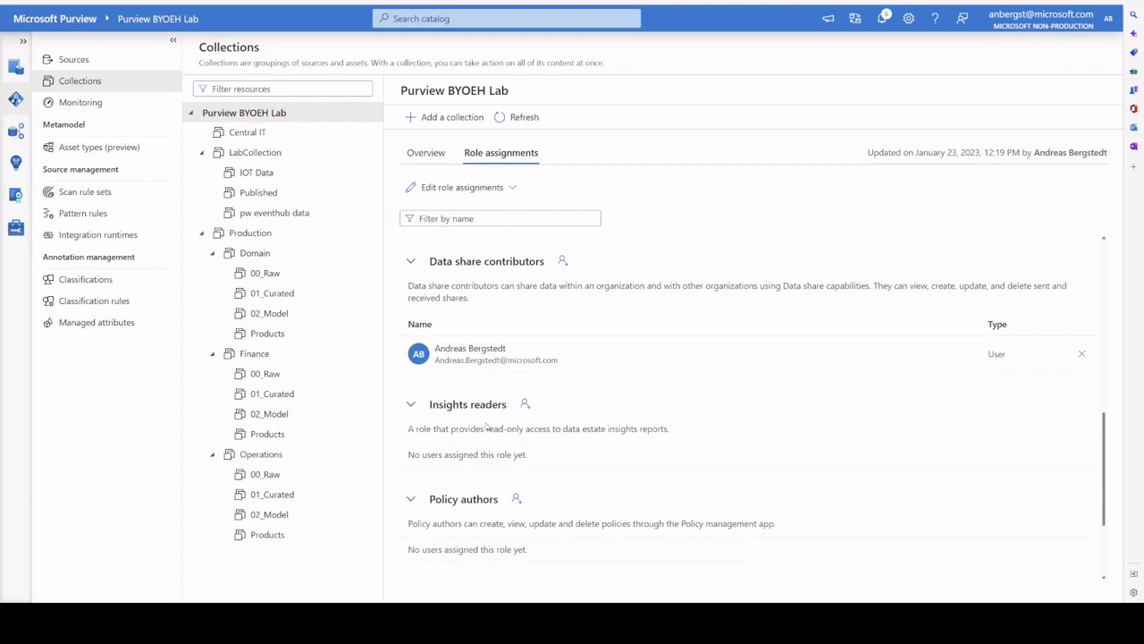
pyautogui.scroll(-2, 485, 420)
pyautogui.scroll(-1, 488, 438)
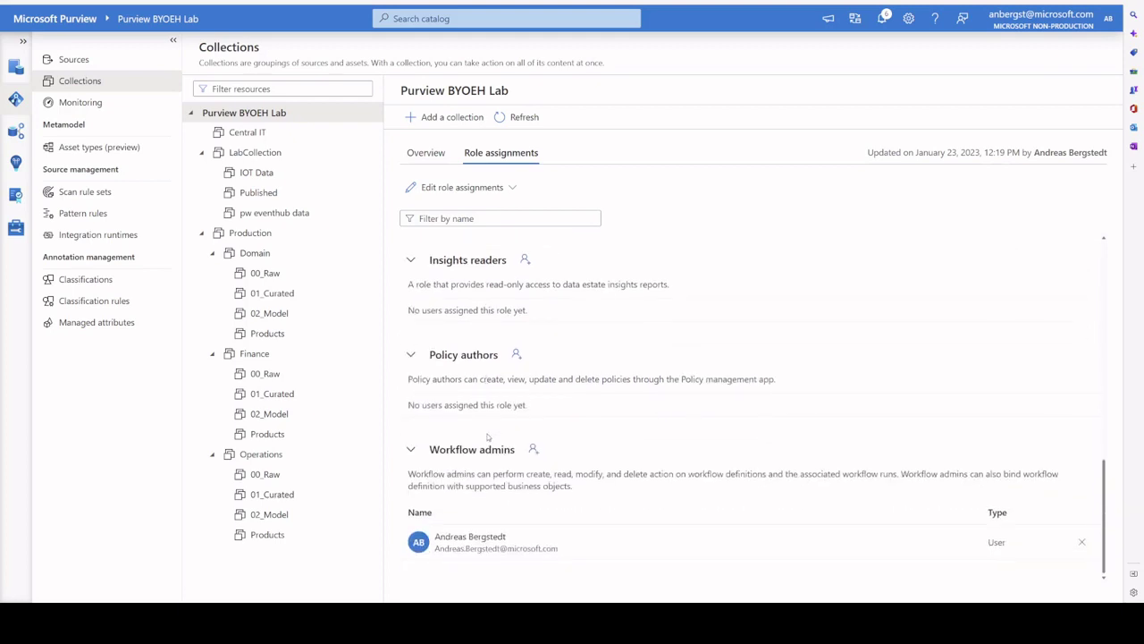
pyautogui.scroll(9, 488, 437)
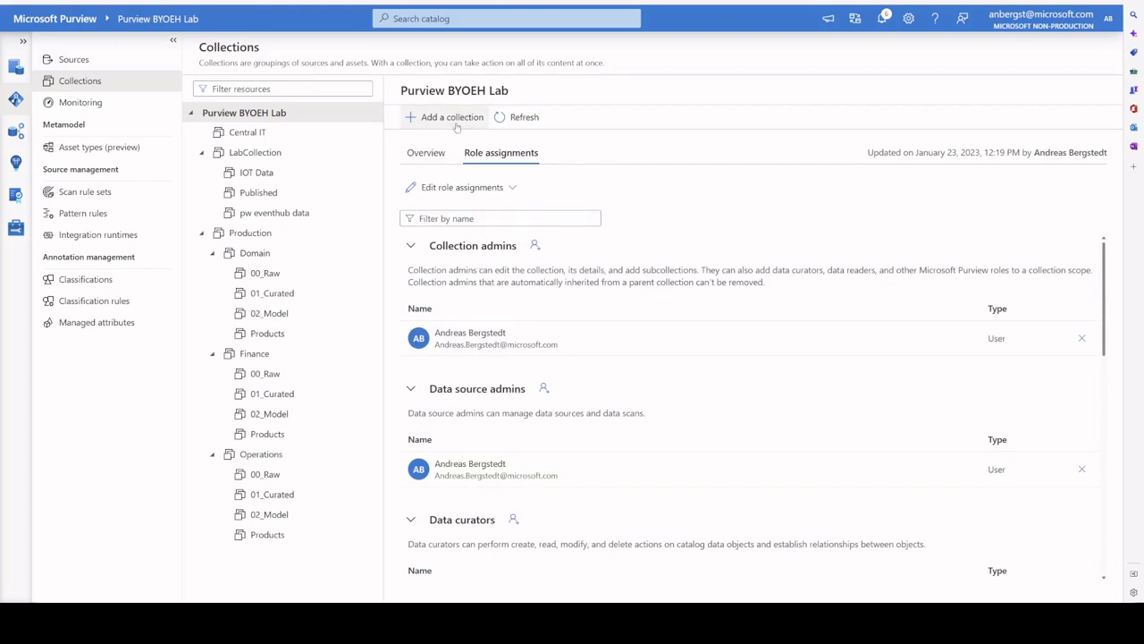
pyautogui.click(425, 158)
pyautogui.click(499, 153)
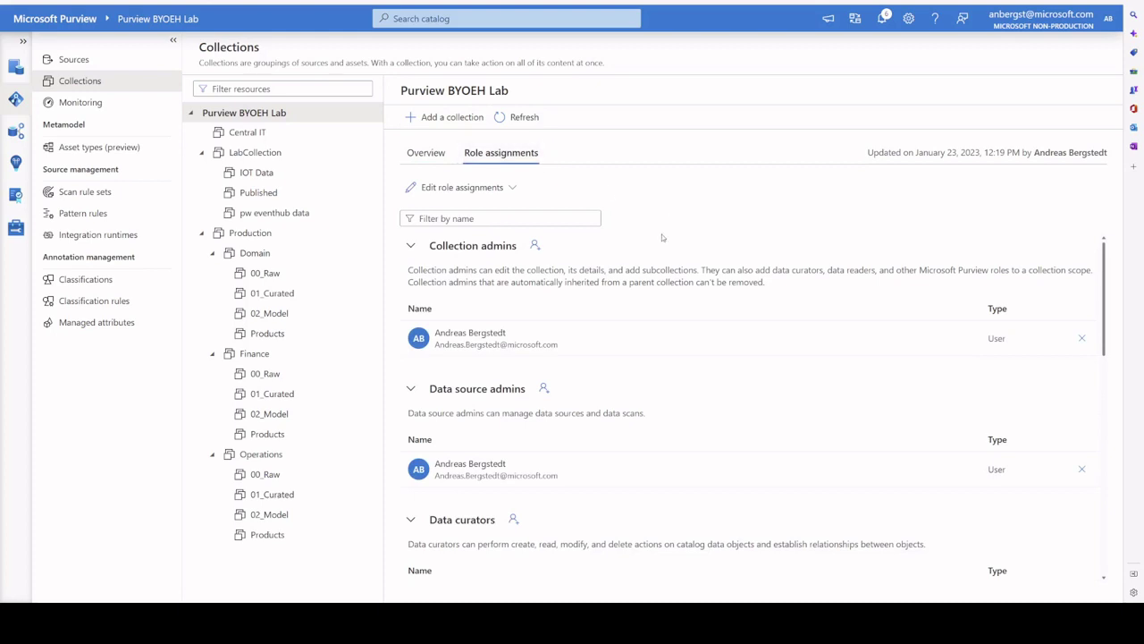
pyautogui.scroll(-3, 637, 261)
pyautogui.scroll(-5, 634, 262)
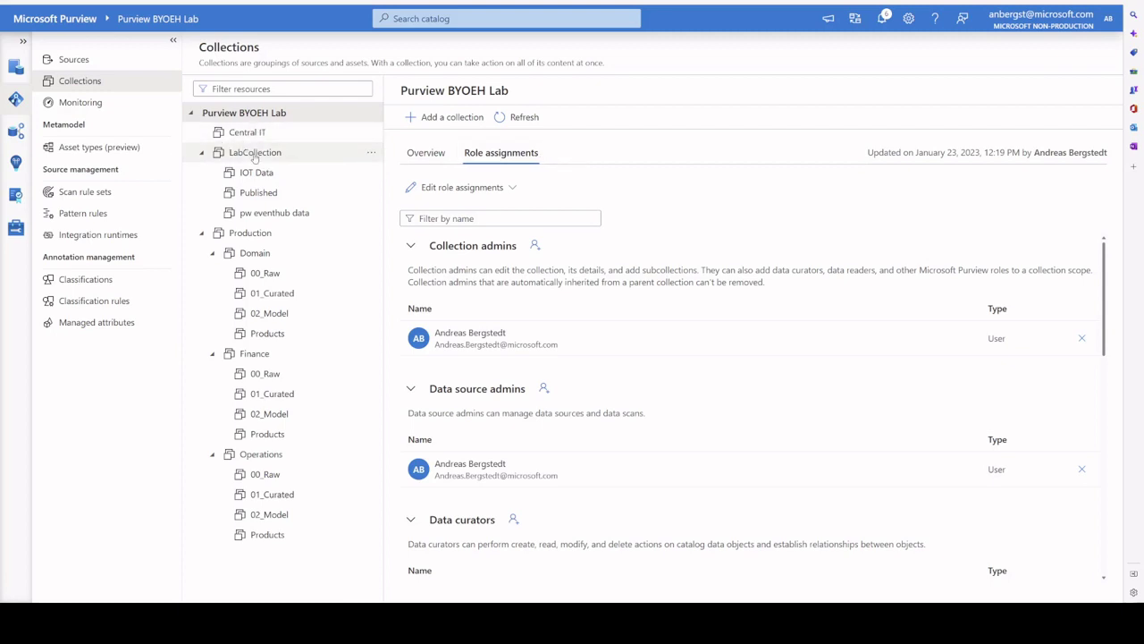
# Step: Restrict inherited permissions on LabCollection and review its remaining role assignments
pyautogui.click(255, 155)
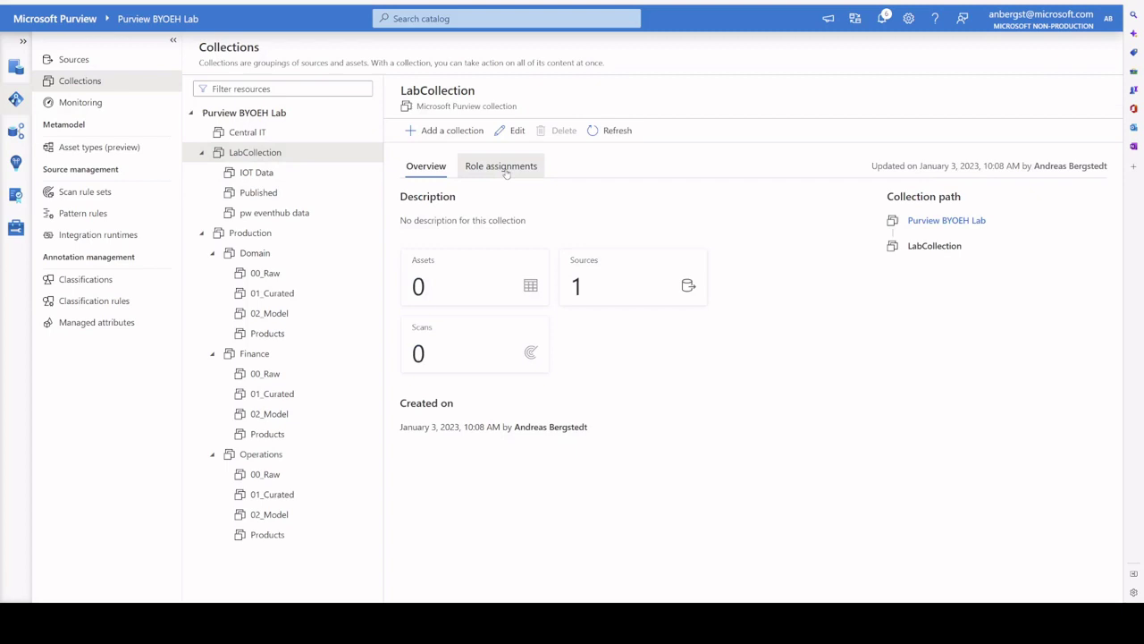
pyautogui.click(504, 169)
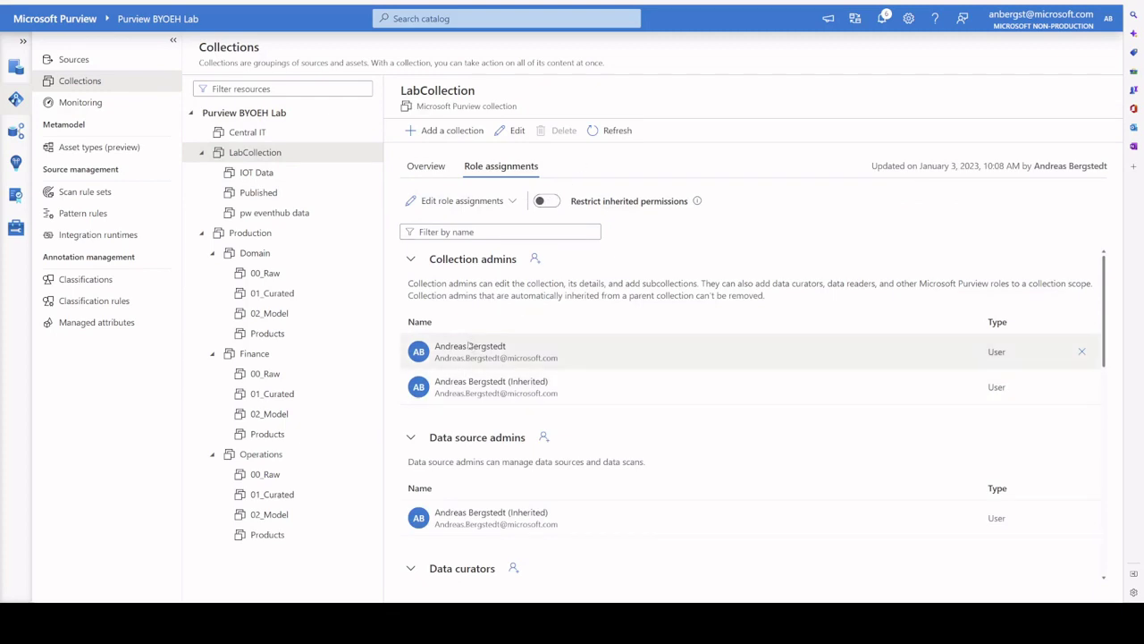
pyautogui.click(547, 201)
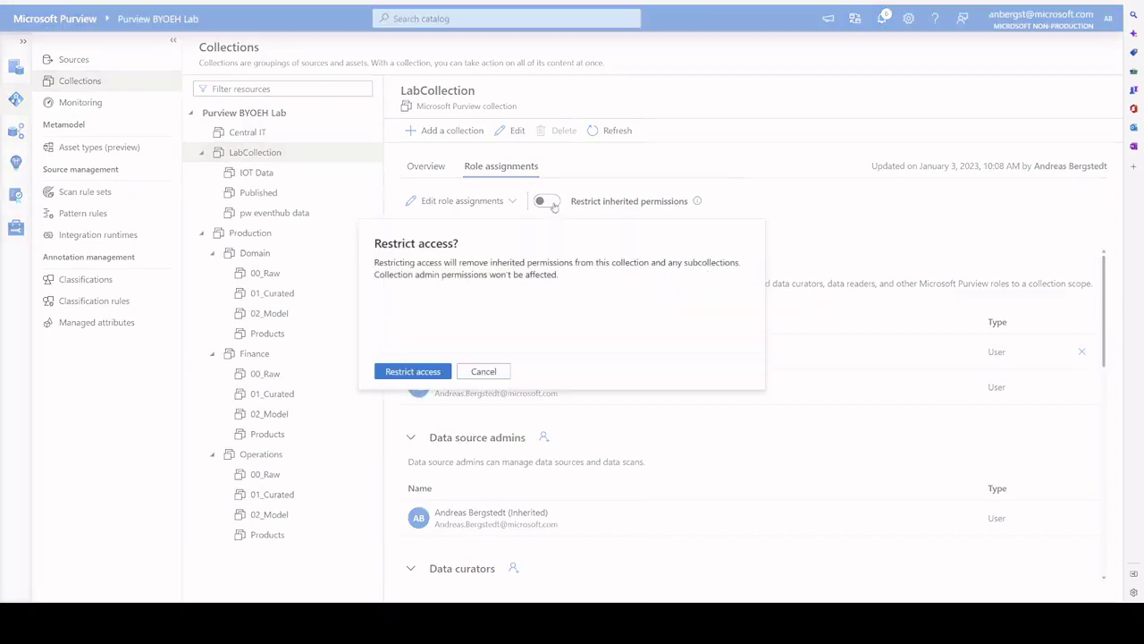
pyautogui.click(407, 374)
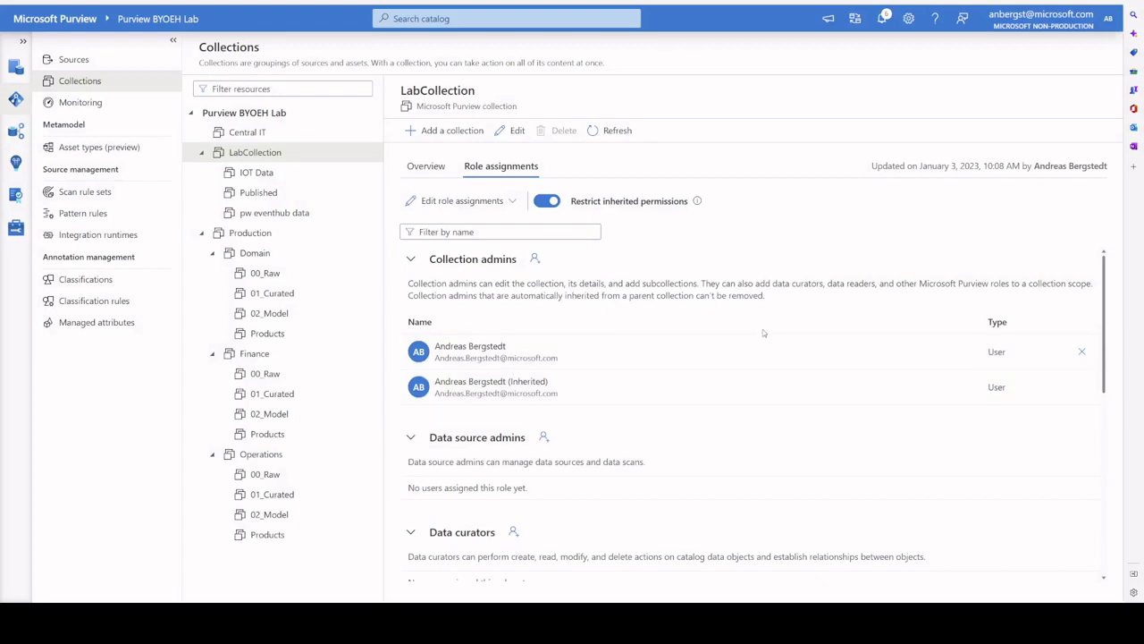
pyautogui.scroll(-3, 764, 332)
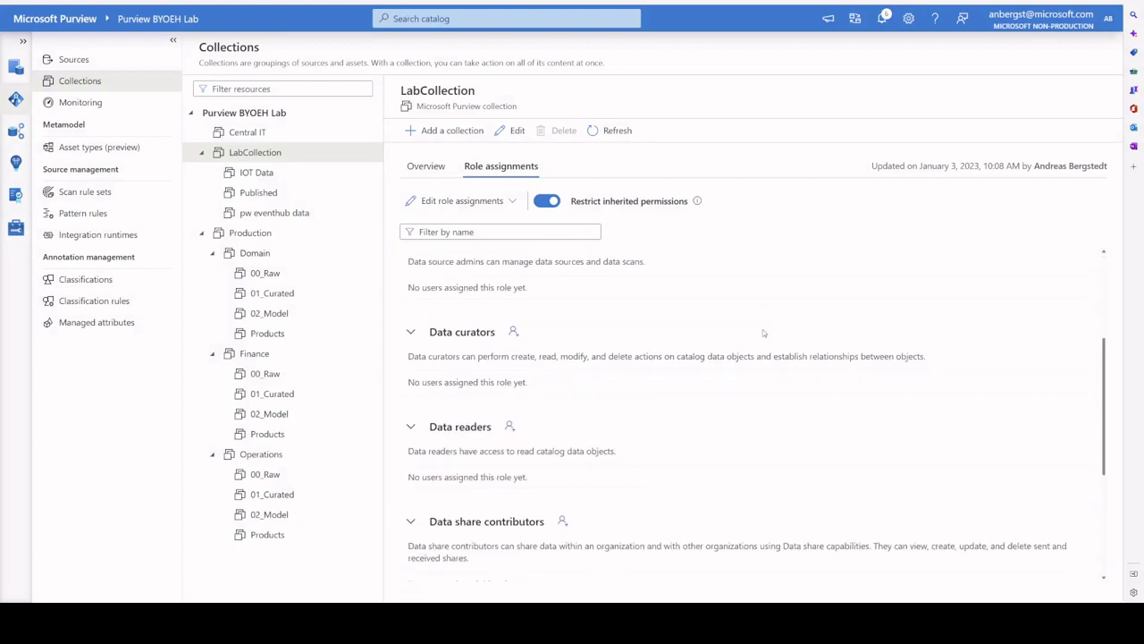
pyautogui.scroll(-3, 763, 333)
pyautogui.scroll(3, 763, 332)
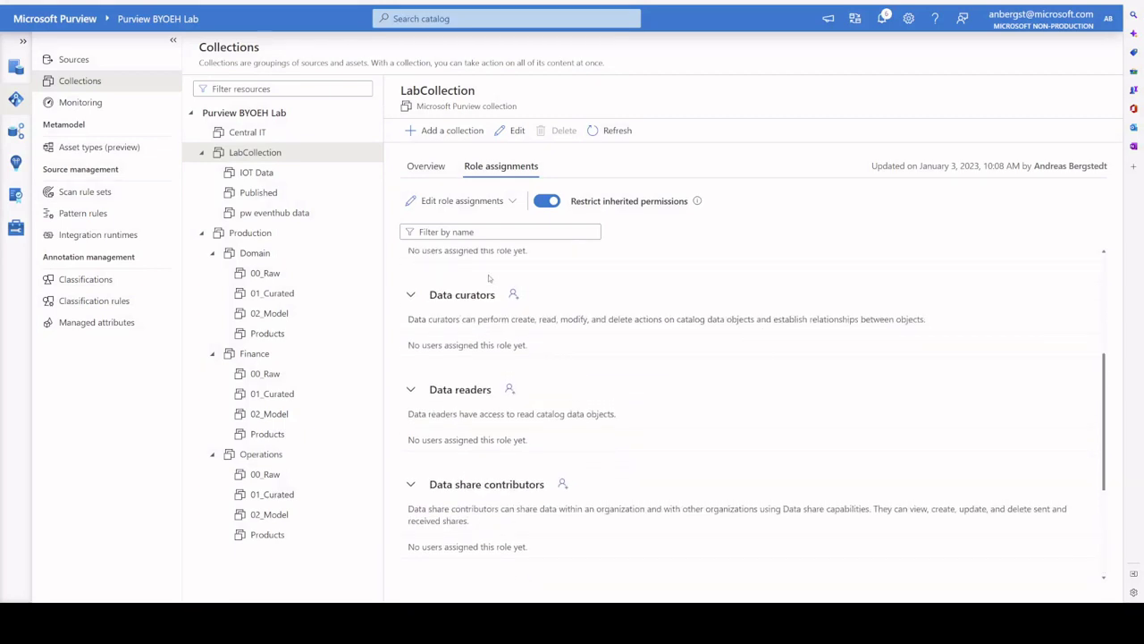
pyautogui.scroll(3, 489, 278)
pyautogui.scroll(-1, 675, 474)
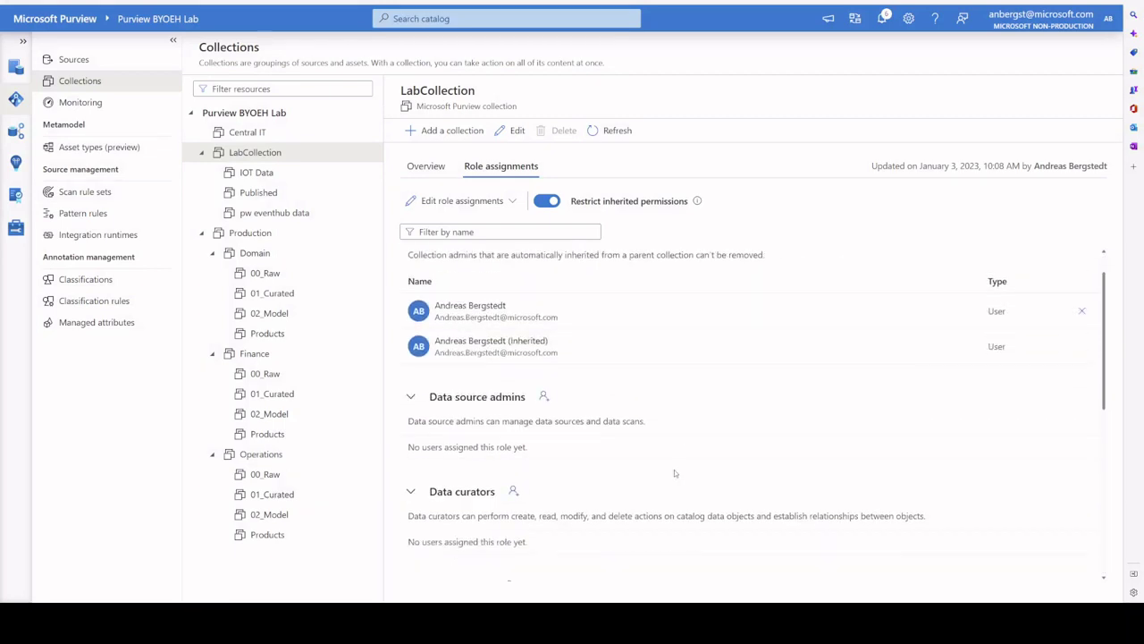
pyautogui.scroll(-1, 673, 470)
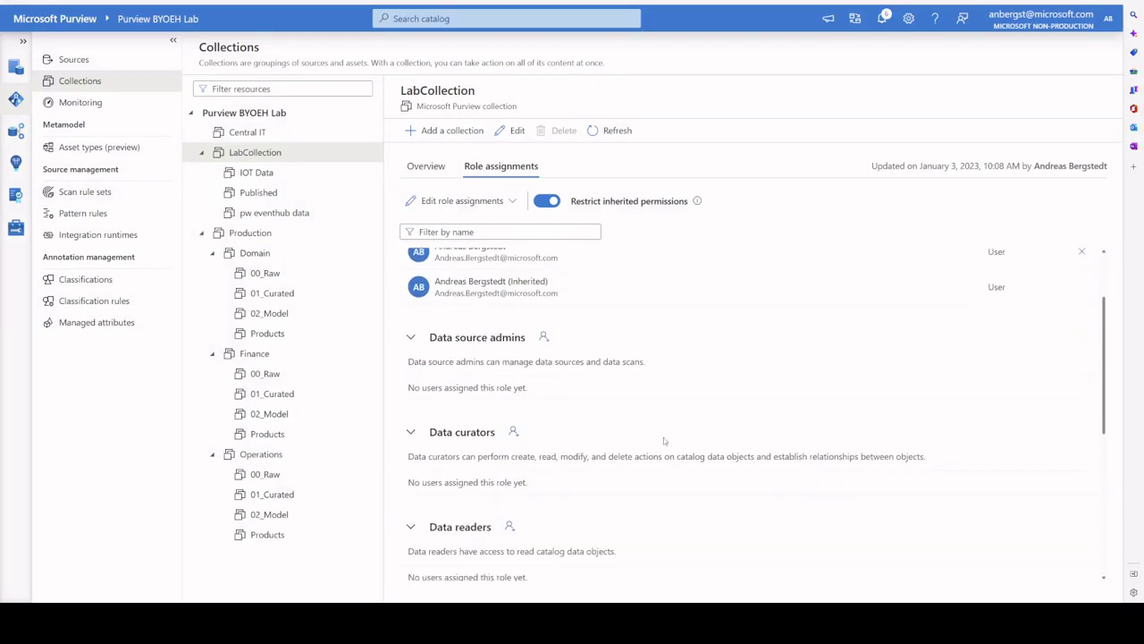
# Step: Add a user, found by their full name, to LabCollection's Data readers role
pyautogui.click(469, 202)
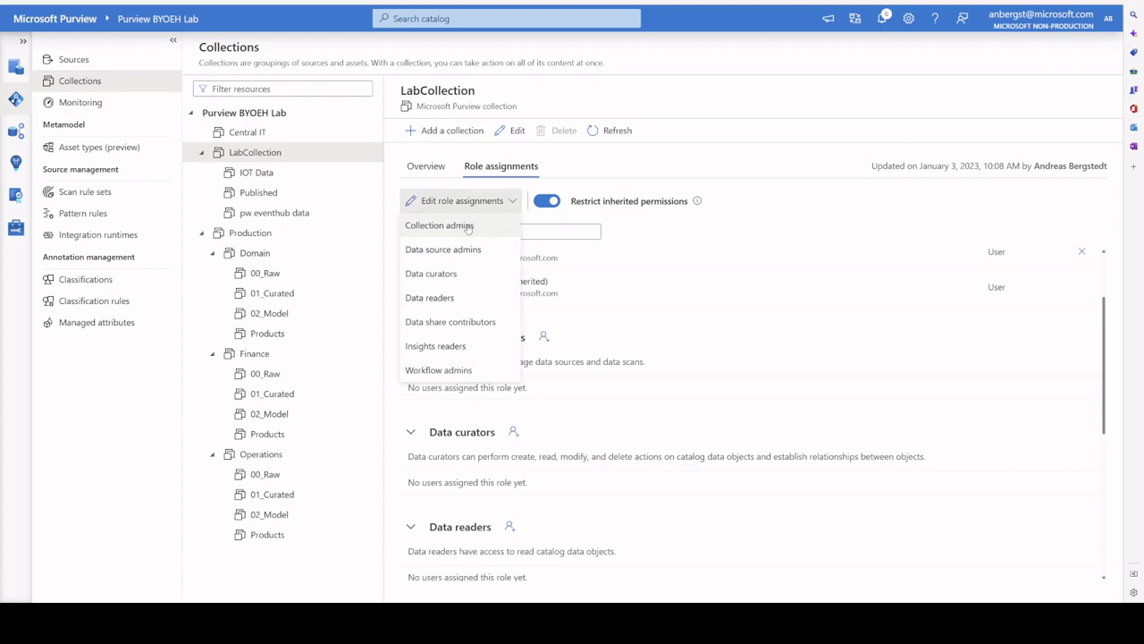
pyautogui.click(460, 298)
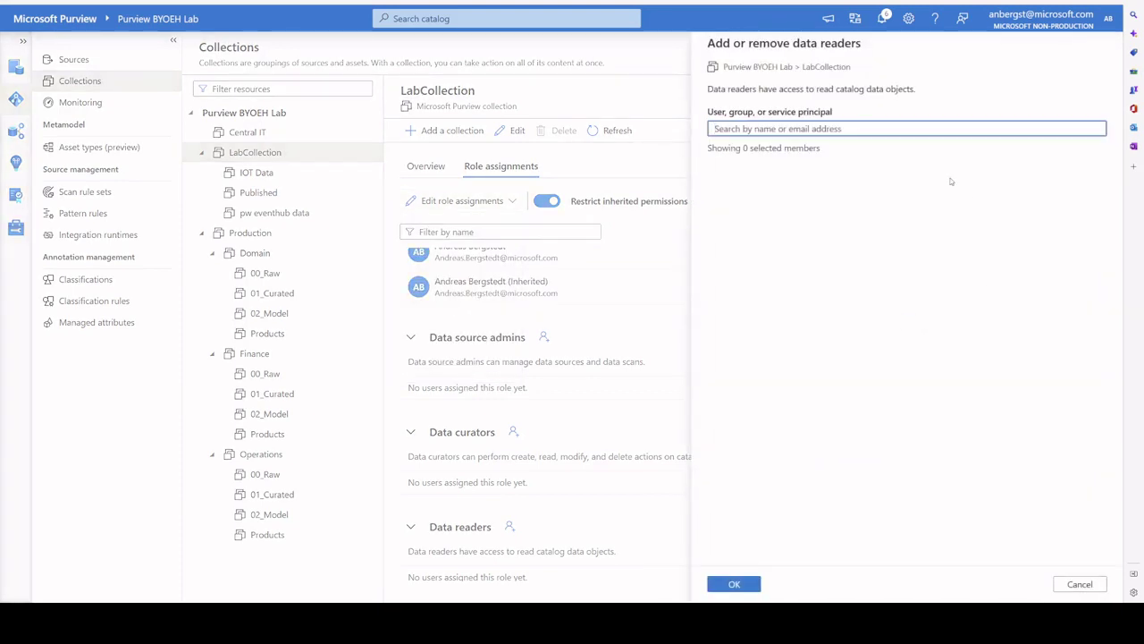
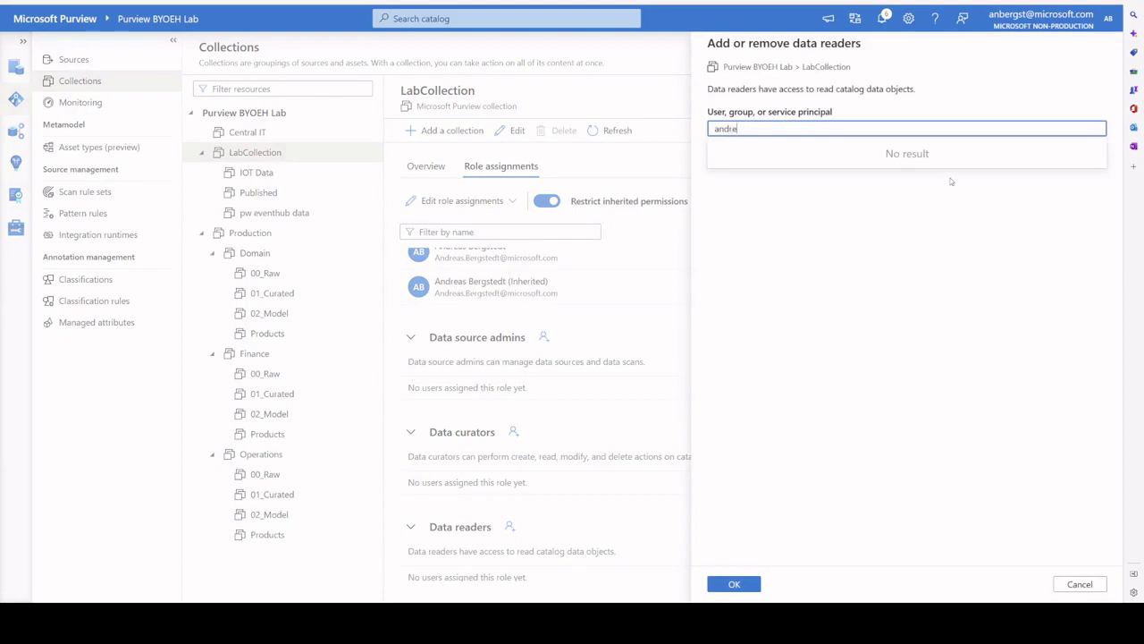
pyautogui.click(773, 156)
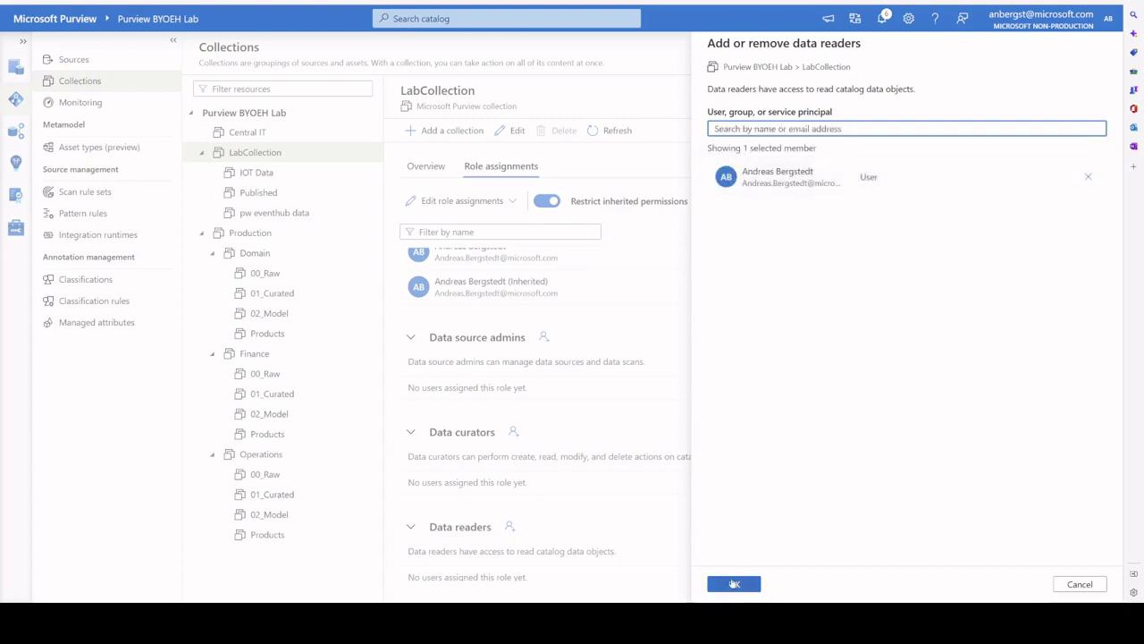
pyautogui.click(734, 584)
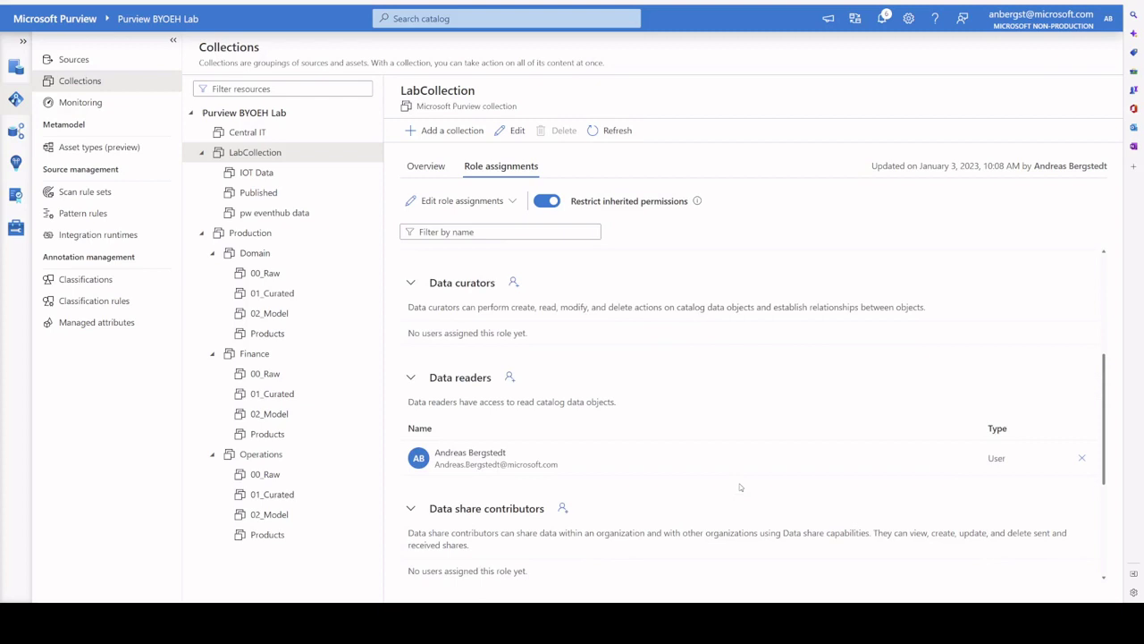
pyautogui.scroll(2, 738, 486)
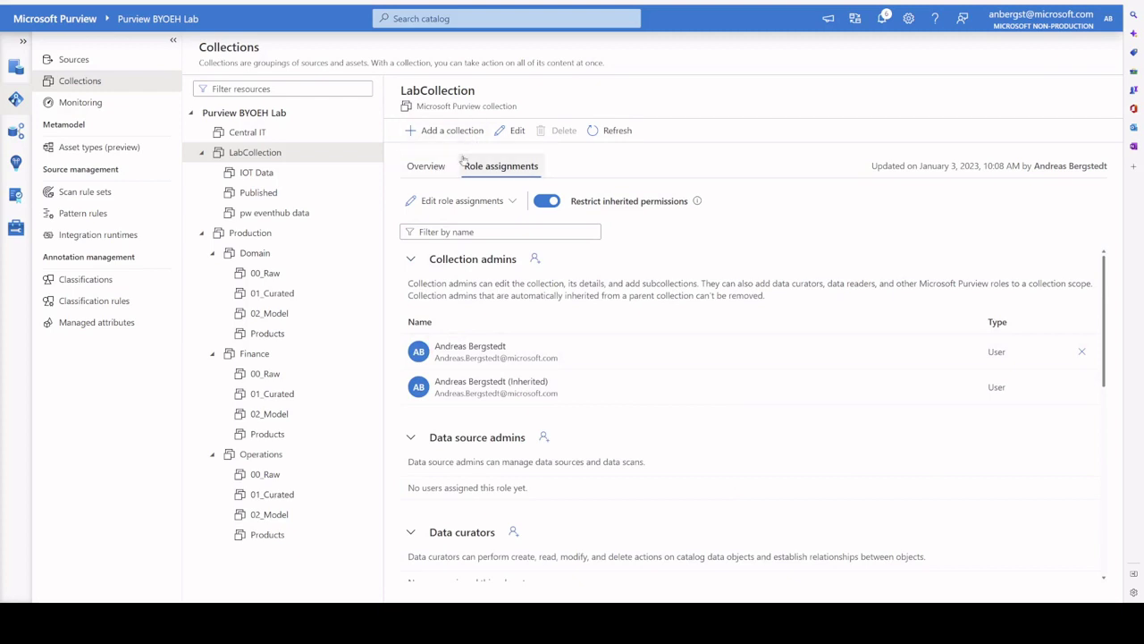
# Step: Turn off Restrict inherited permissions on LabCollection and confirm Remove restriction
pyautogui.click(548, 204)
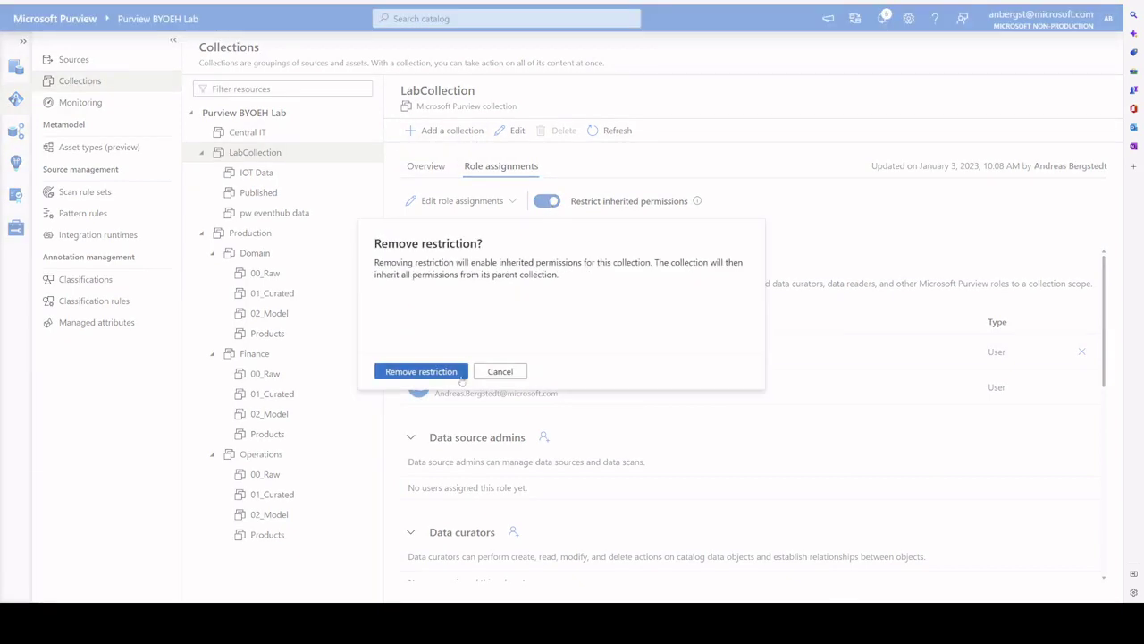
pyautogui.click(447, 370)
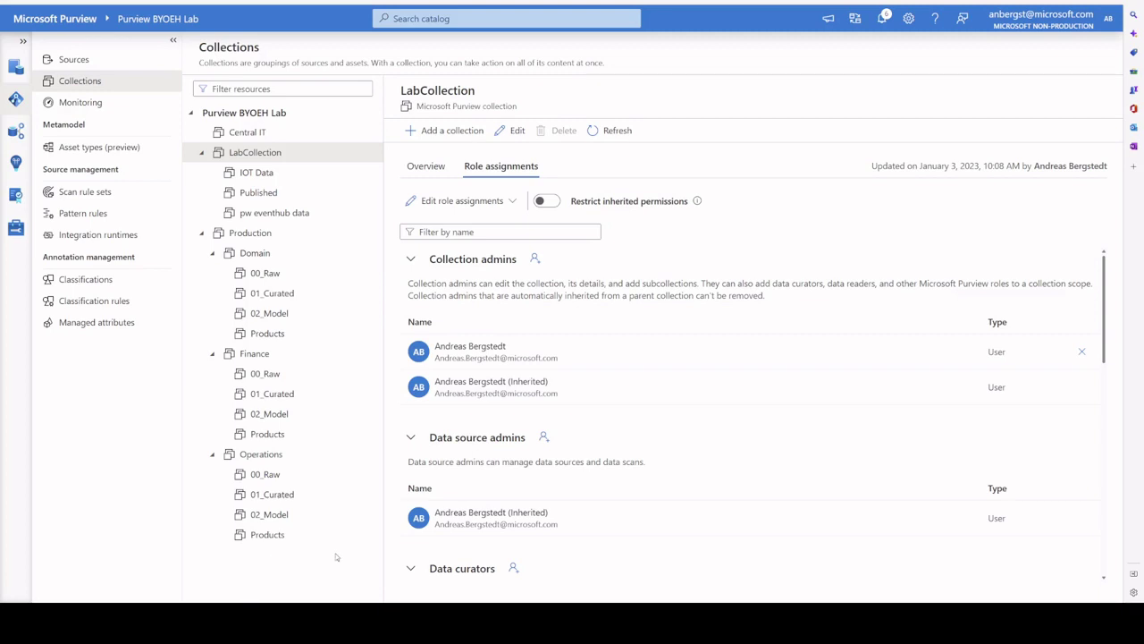
# Step: Scroll LabCollection's roles to review the direct and inherited Data readers and Data curators
pyautogui.scroll(-3, 583, 482)
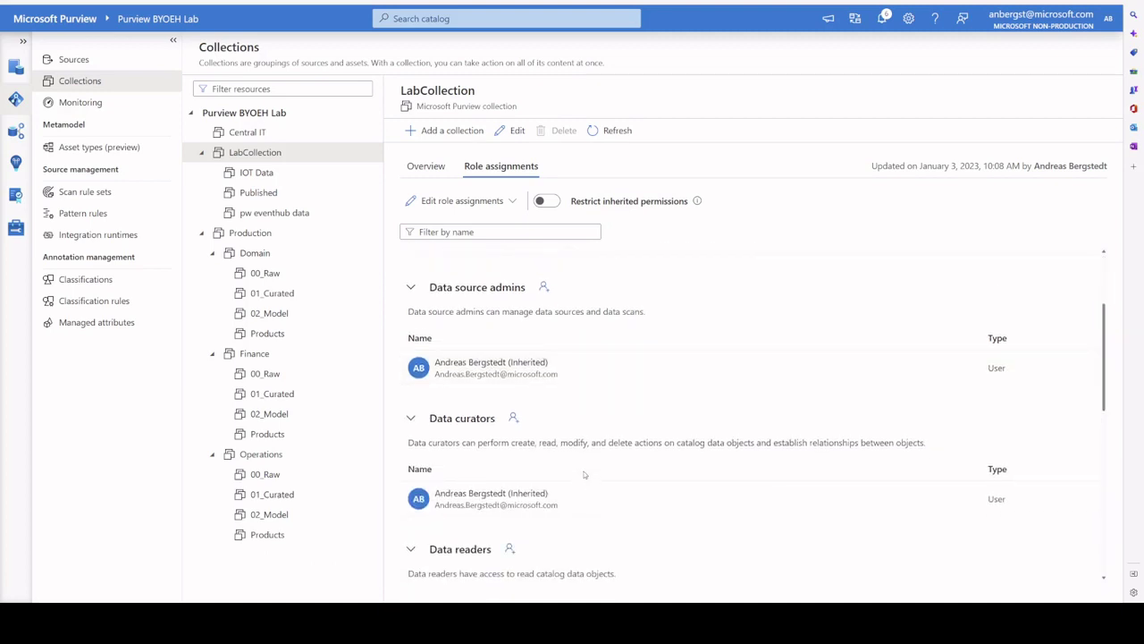
pyautogui.scroll(-3, 584, 473)
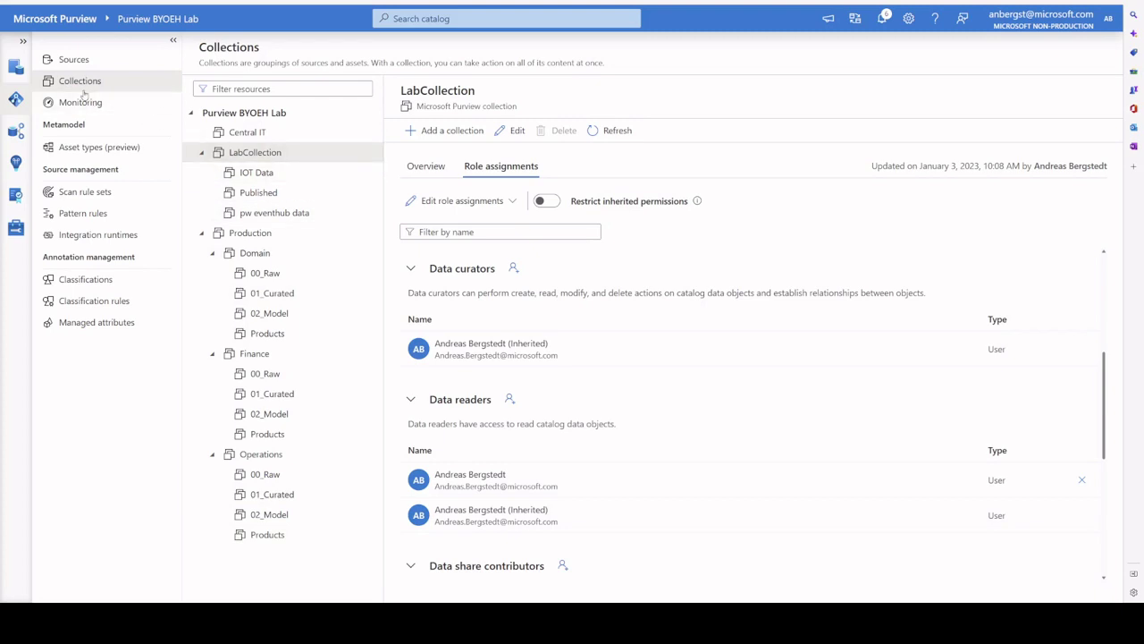
# Step: Open the Sources map and pan it until Production, with Domain, Operations and Finance, is centred
pyautogui.click(86, 63)
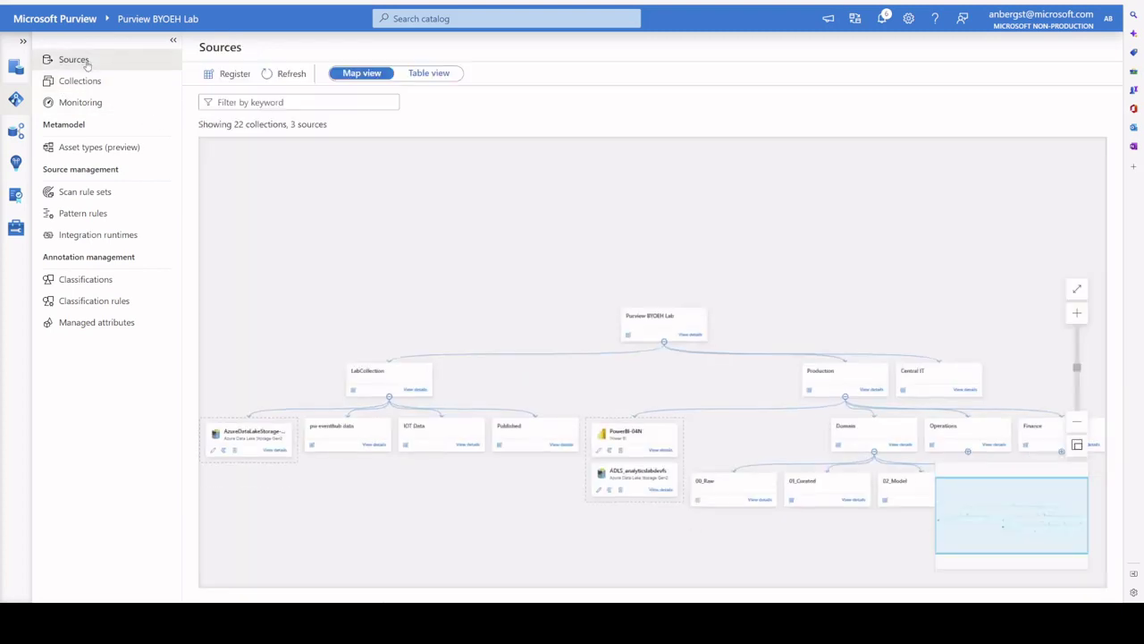
pyautogui.moveTo(609, 236); pyautogui.dragTo(434, 242)
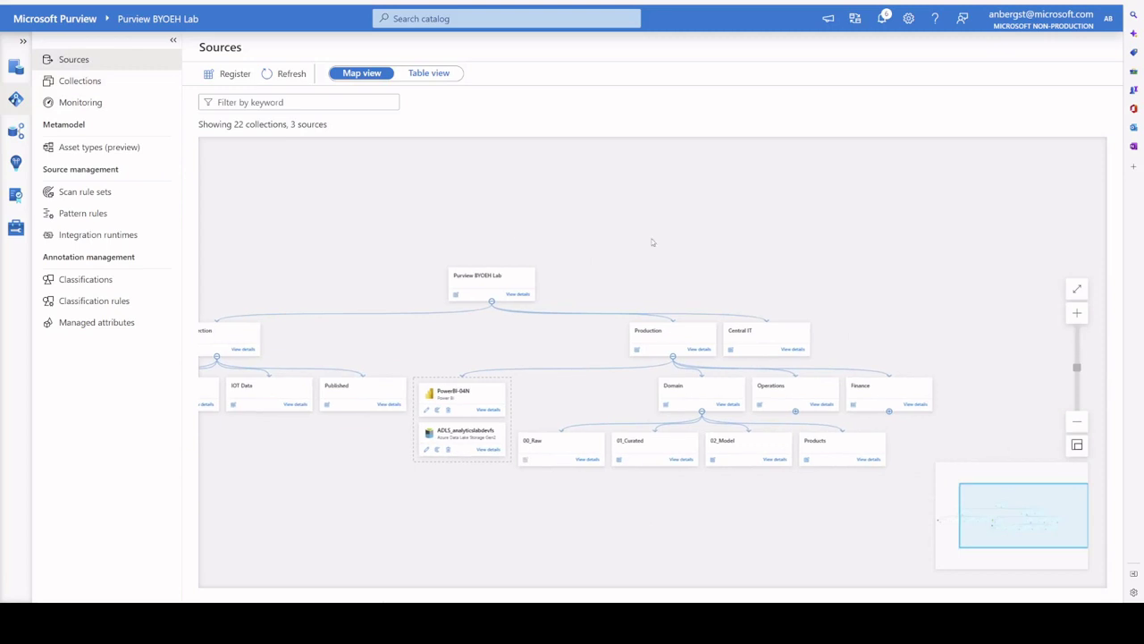
pyautogui.moveTo(683, 228); pyautogui.dragTo(572, 224)
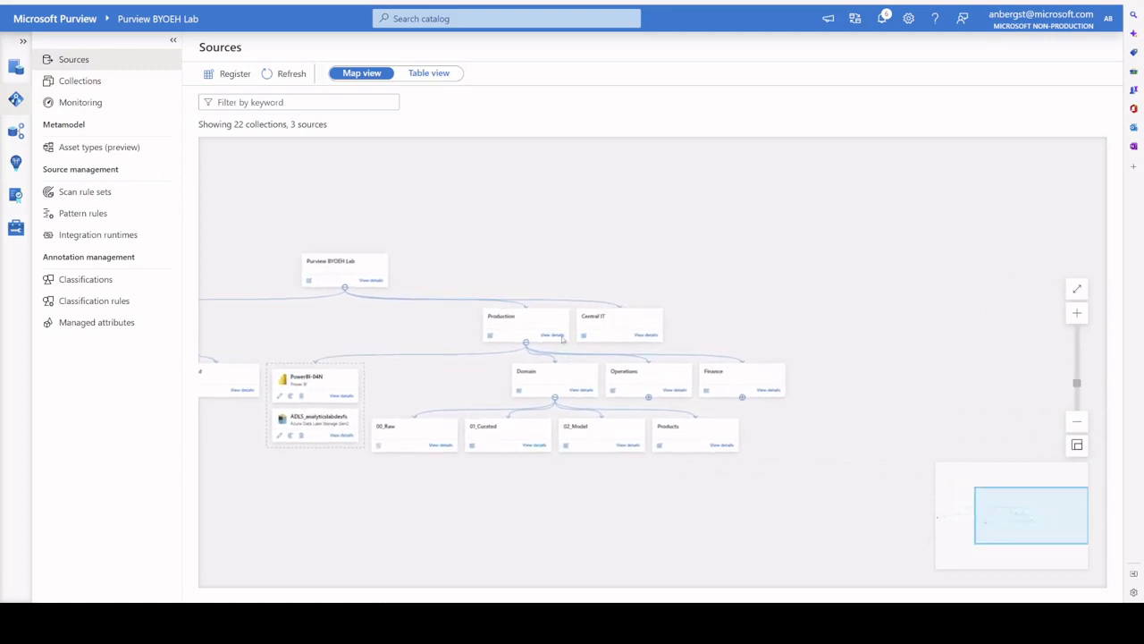
pyautogui.moveTo(450, 334); pyautogui.dragTo(439, 311)
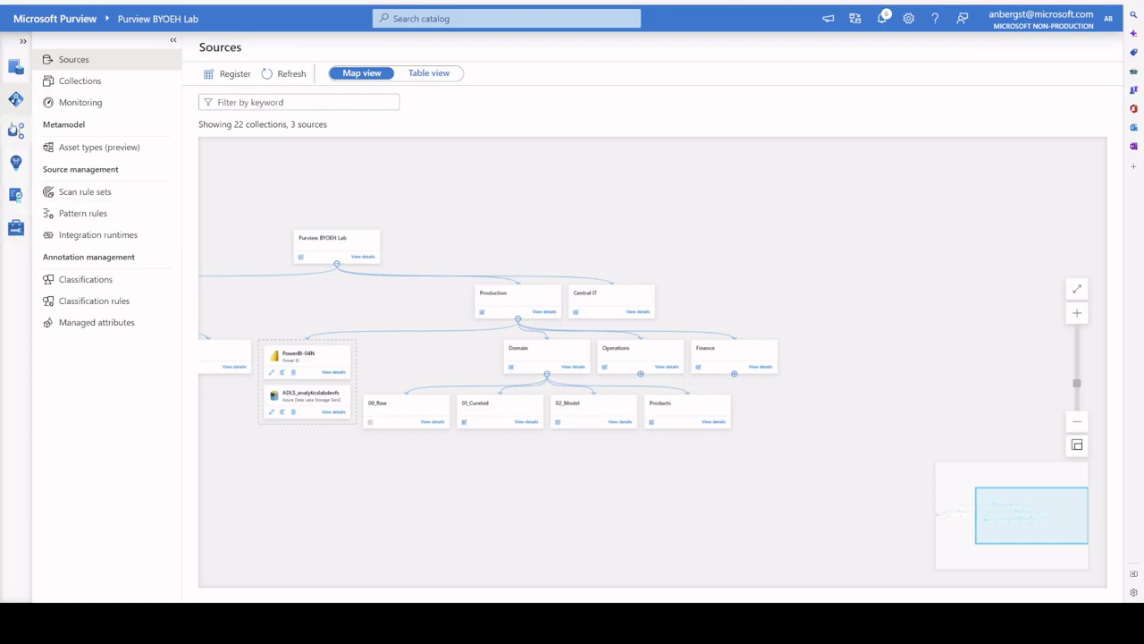
# Step: Under Management > Authoring, open the Asset Update Policy workflow's Apply workflow scope panel
pyautogui.click(15, 231)
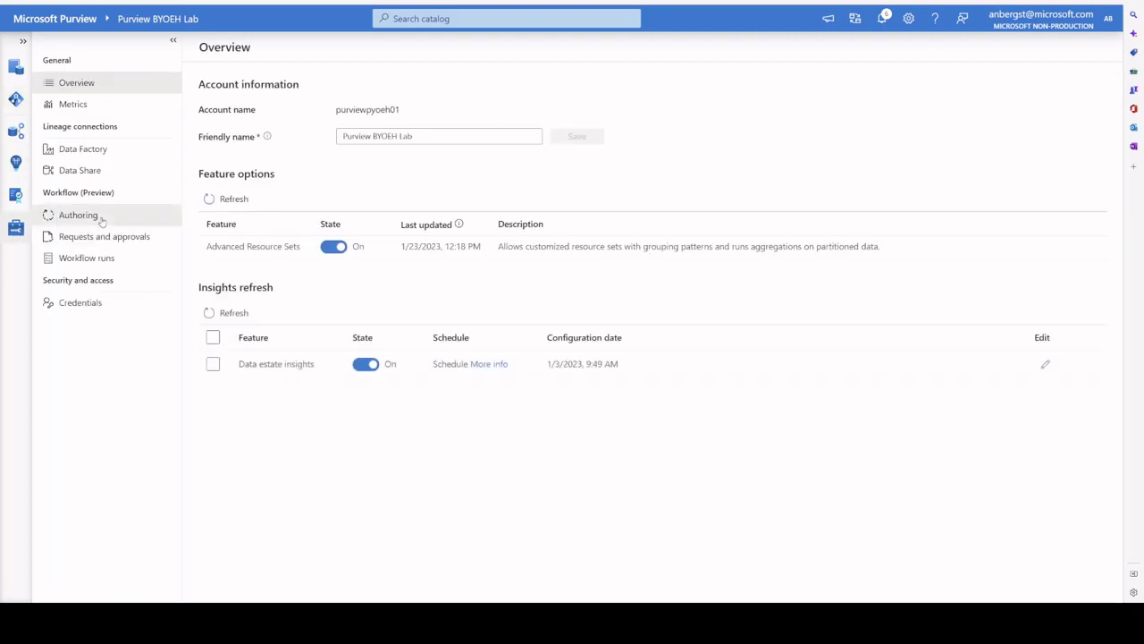
pyautogui.click(100, 217)
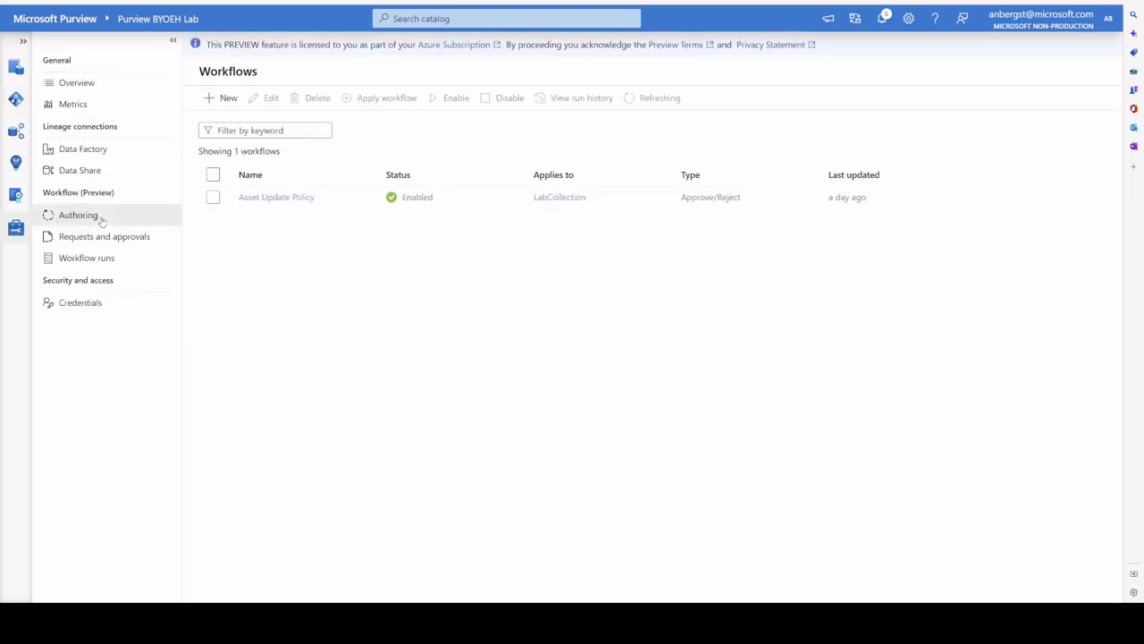
pyautogui.click(274, 198)
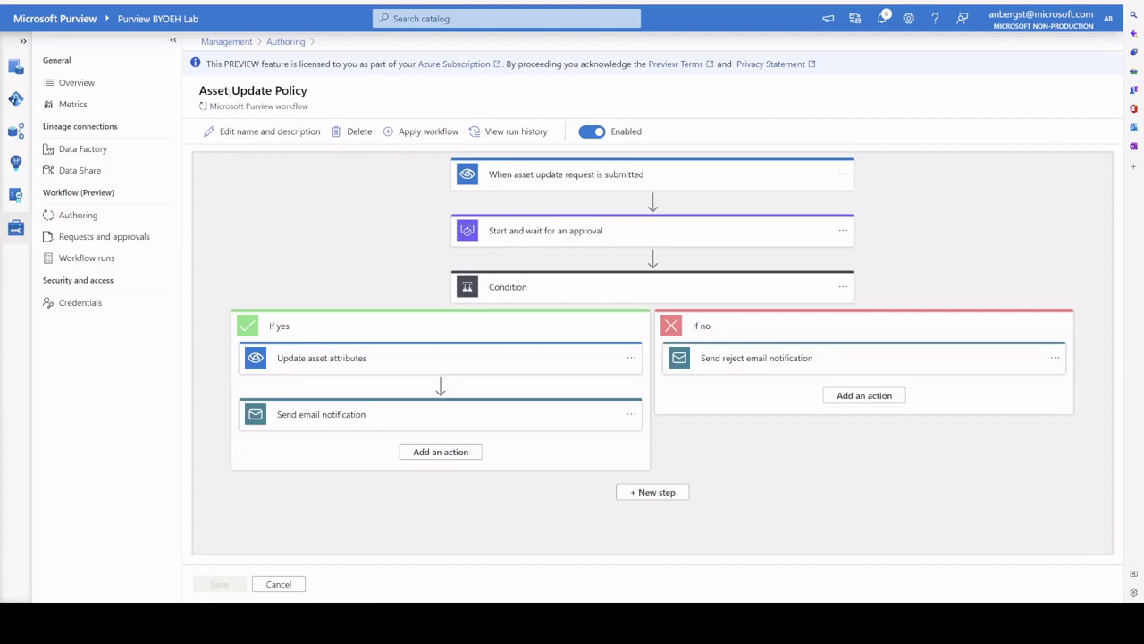
pyautogui.click(420, 136)
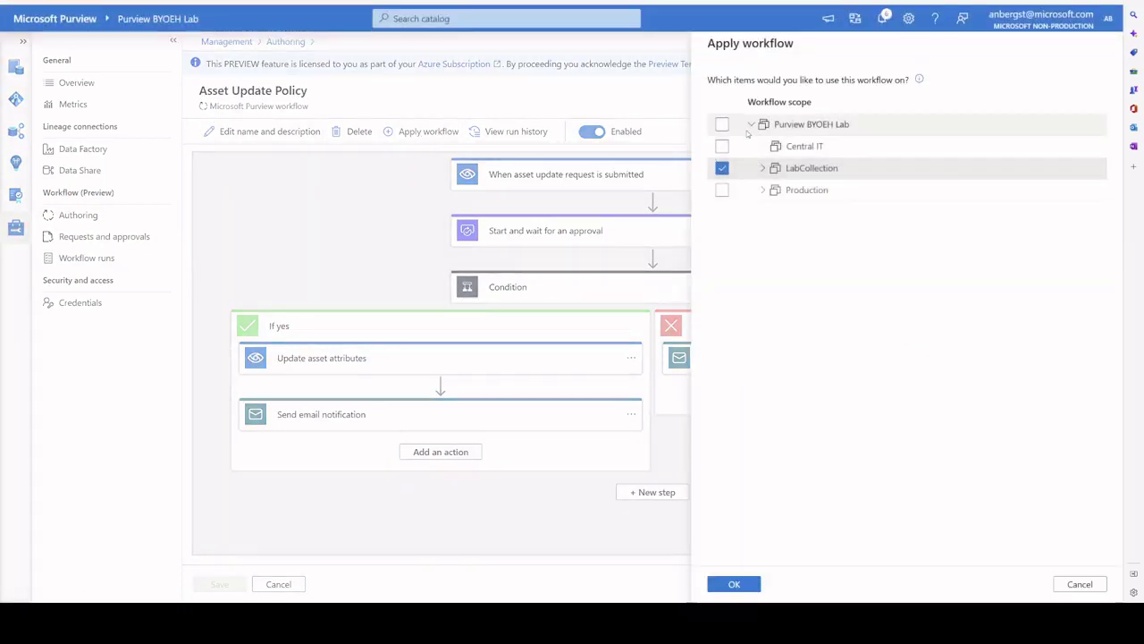
# Step: Expand Production and switch the workflow scope between Finance and LabCollection twice
pyautogui.click(761, 191)
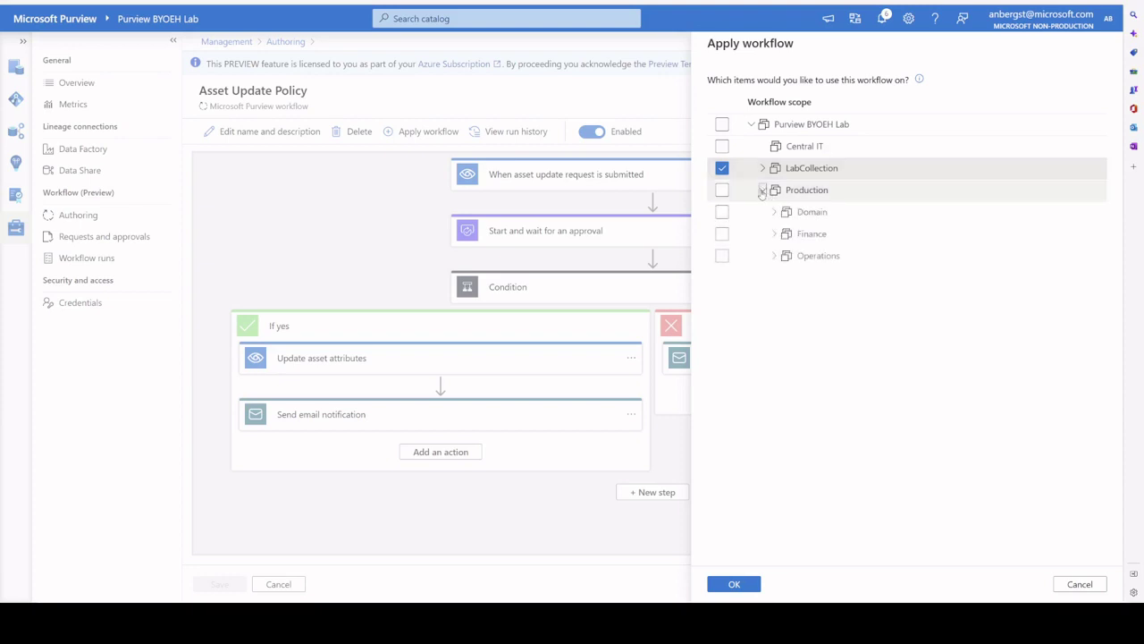
pyautogui.click(723, 233)
pyautogui.click(722, 168)
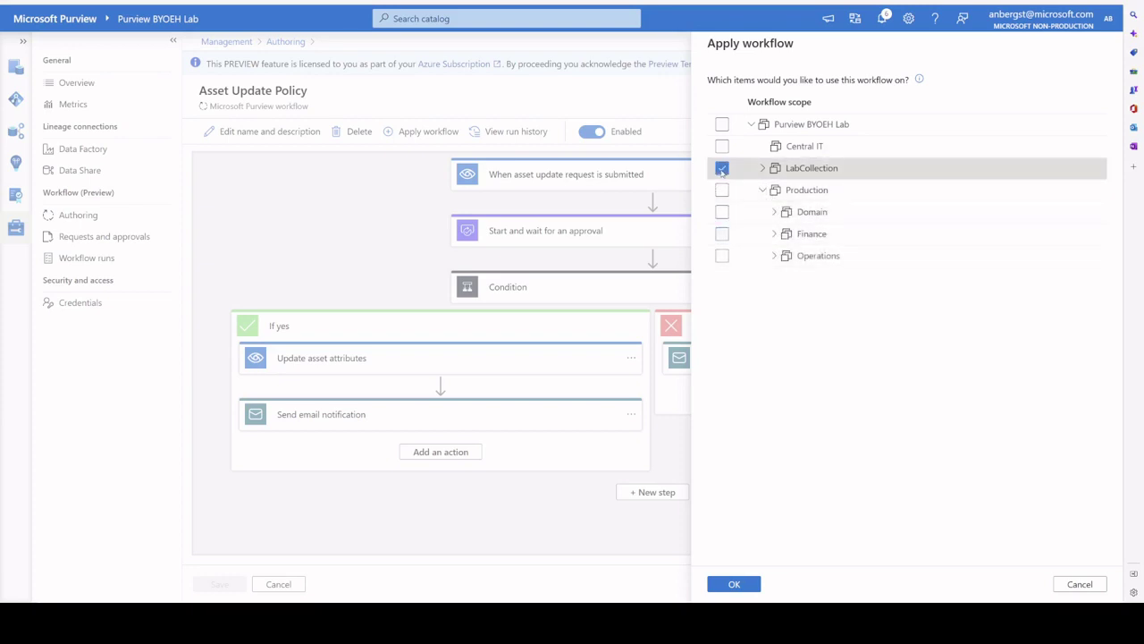
pyautogui.click(722, 233)
pyautogui.click(722, 168)
# Step: Expand LabCollection, try scoping to Published instead of LabCollection, then cancel without applying
pyautogui.click(763, 168)
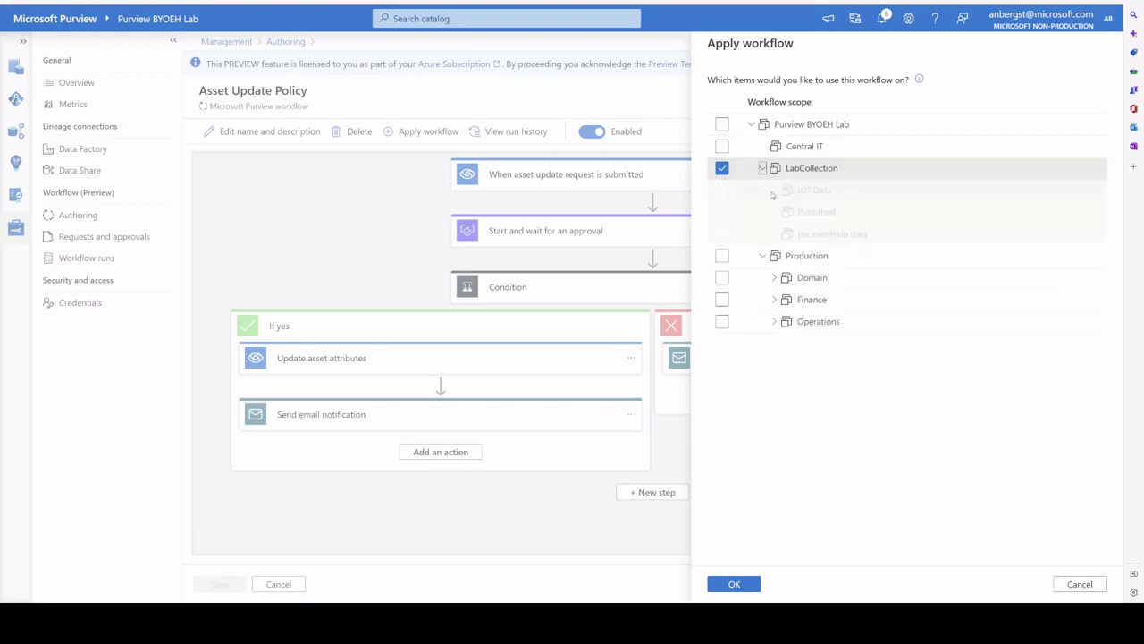
pyautogui.click(723, 168)
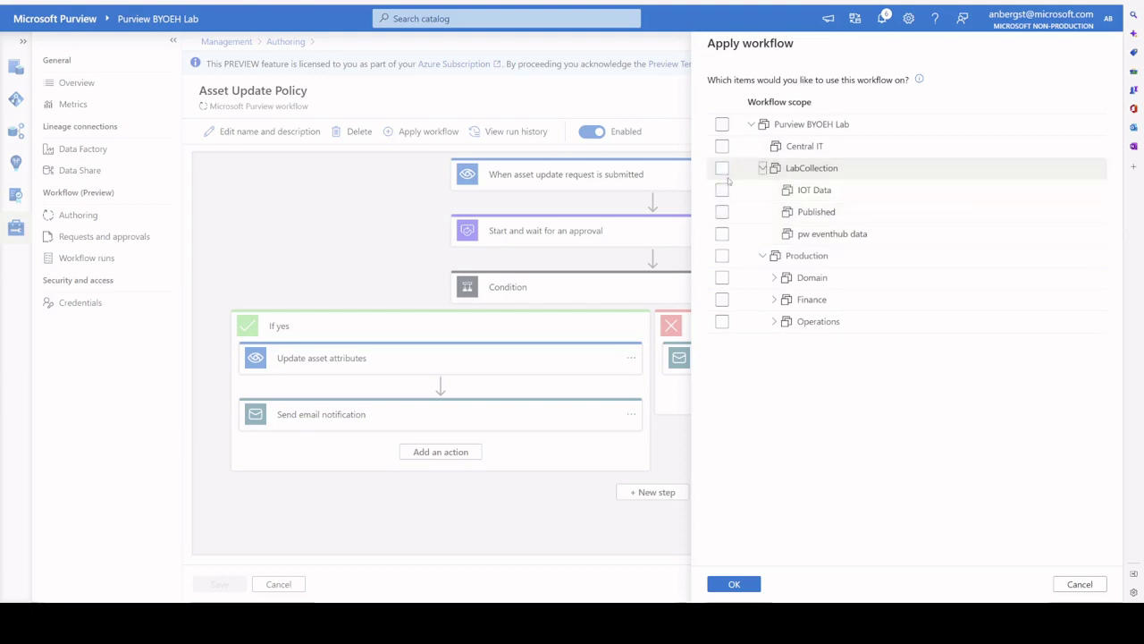
pyautogui.click(722, 217)
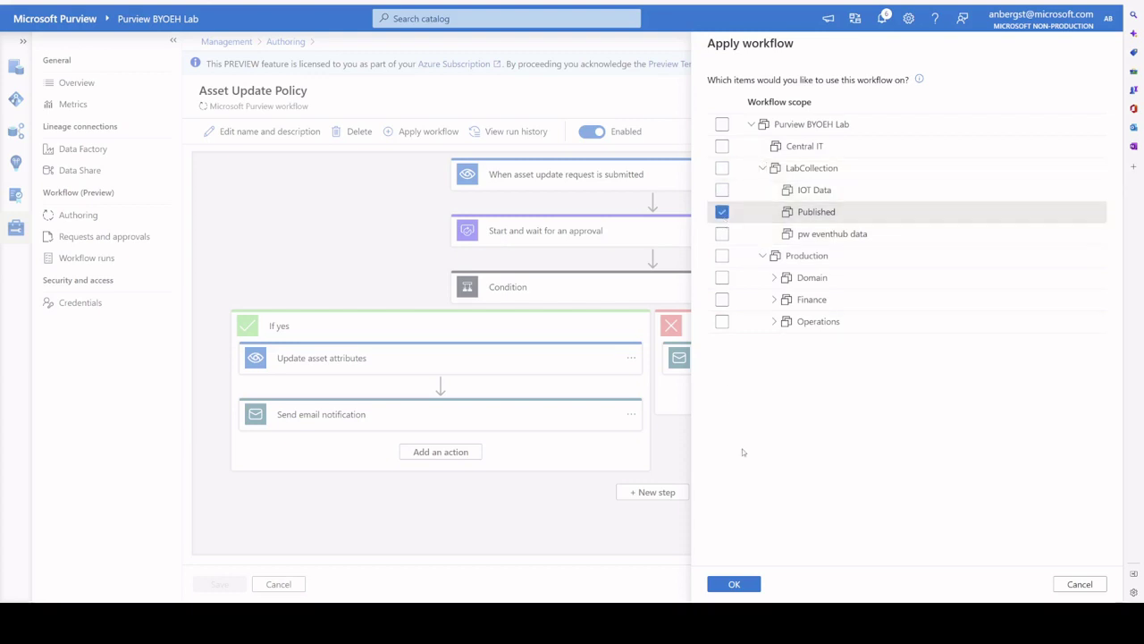
pyautogui.click(1087, 582)
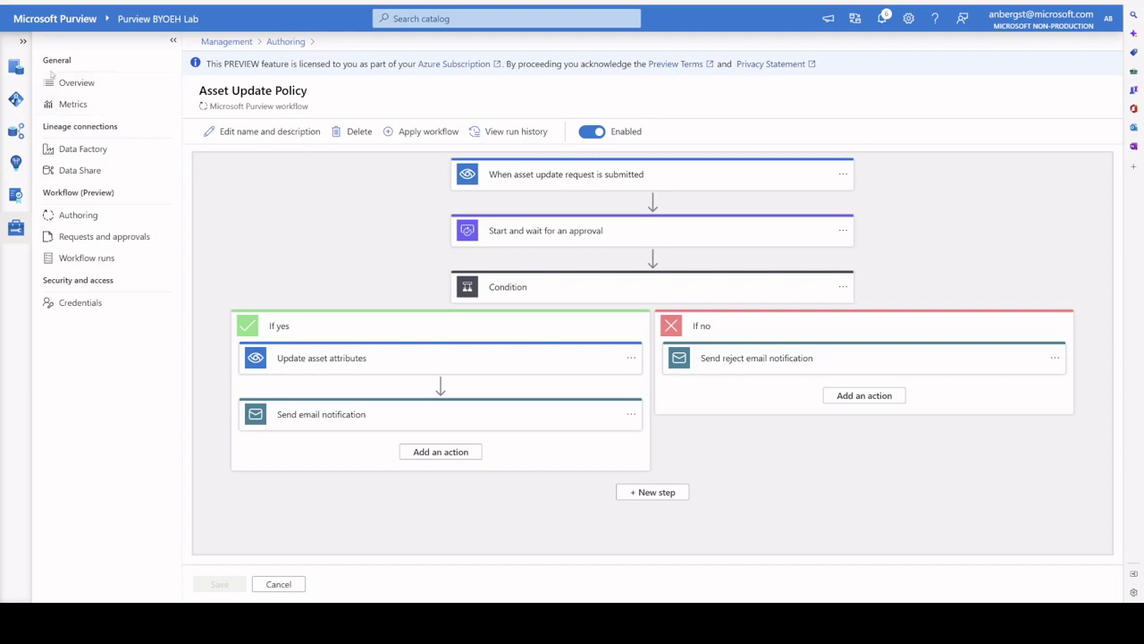
# Step: Return through the Data Catalog home to the Data Map Sources view, panned toward Production
pyautogui.click(15, 71)
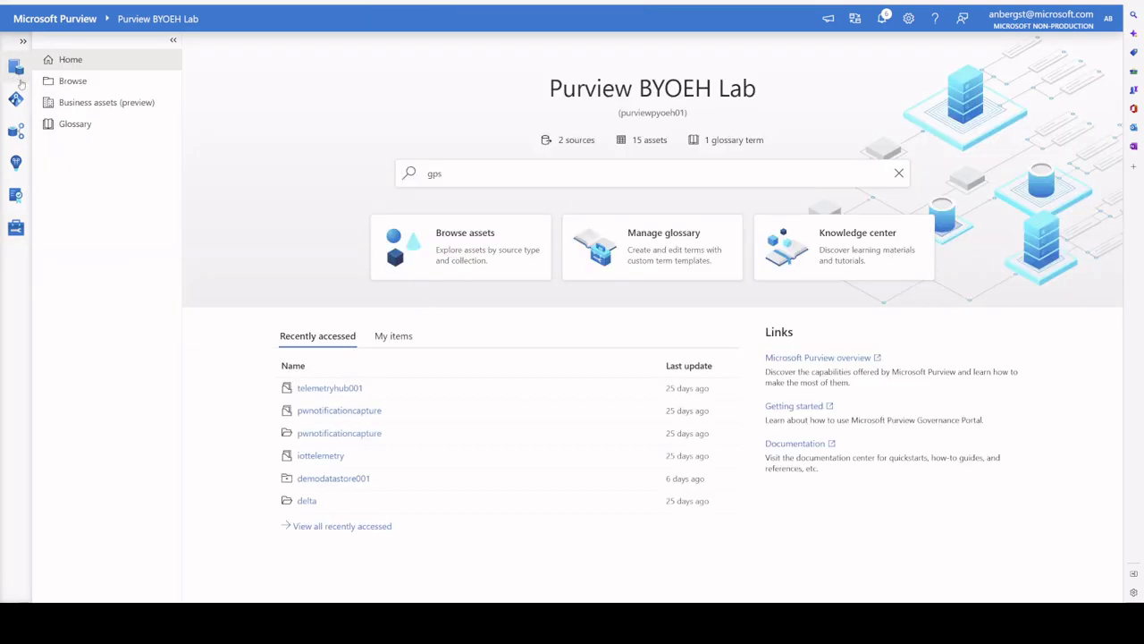
pyautogui.click(19, 102)
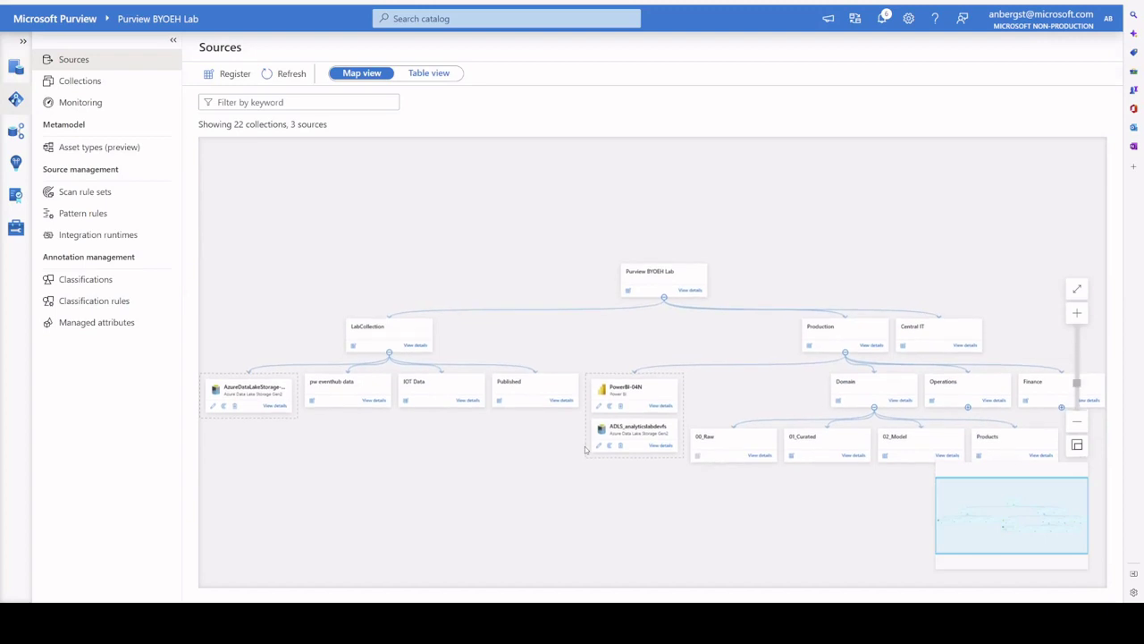
pyautogui.moveTo(935, 266); pyautogui.dragTo(672, 223)
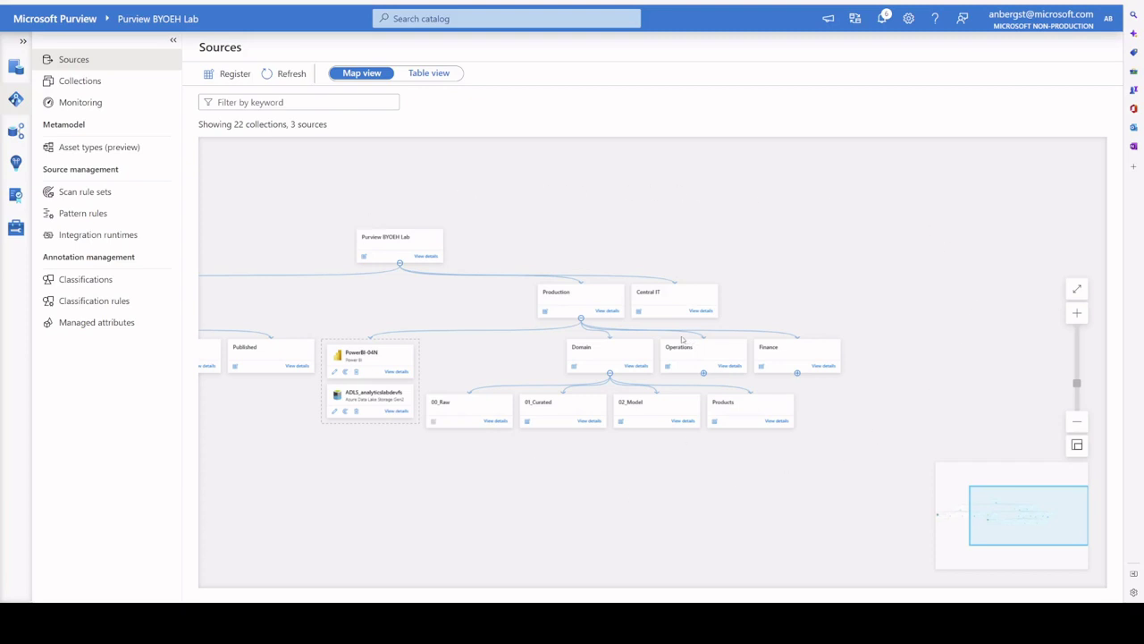
# Step: Show the Purview BYOEH Lab root collection's role assignments, scrolled to the empty Insights readers role
pyautogui.click(79, 81)
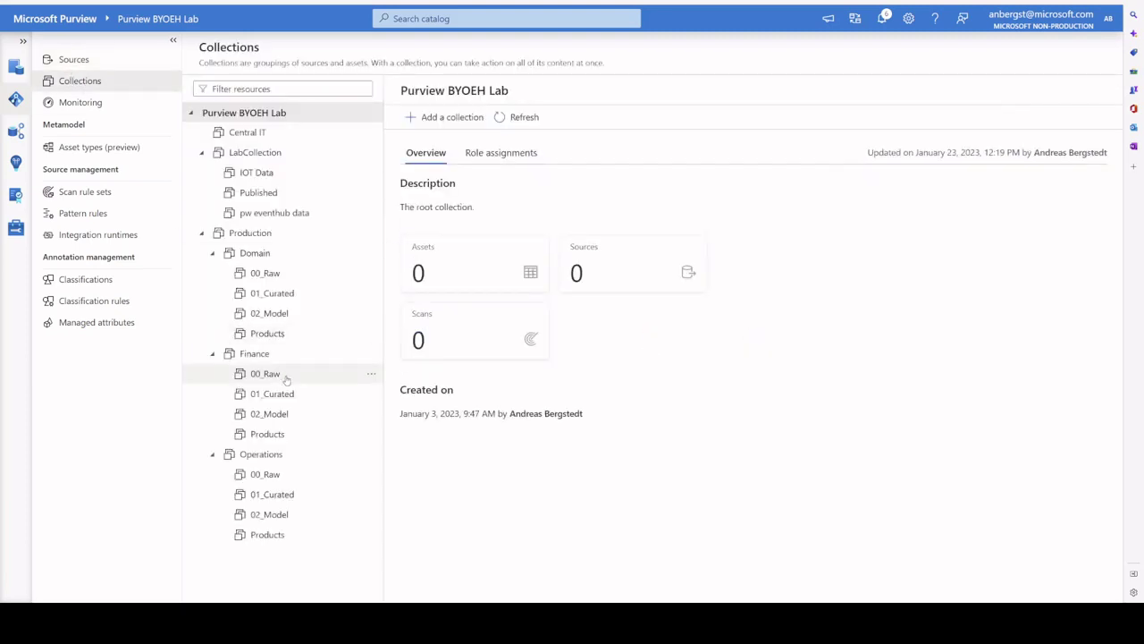
pyautogui.click(486, 153)
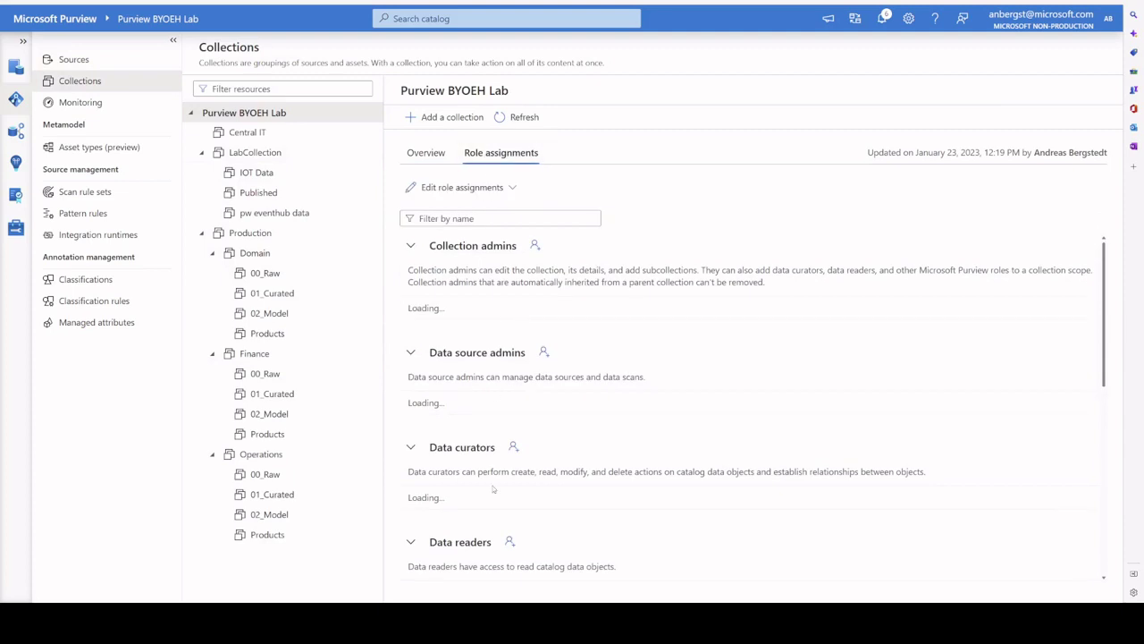
pyautogui.scroll(-5, 499, 488)
pyautogui.scroll(-1, 499, 489)
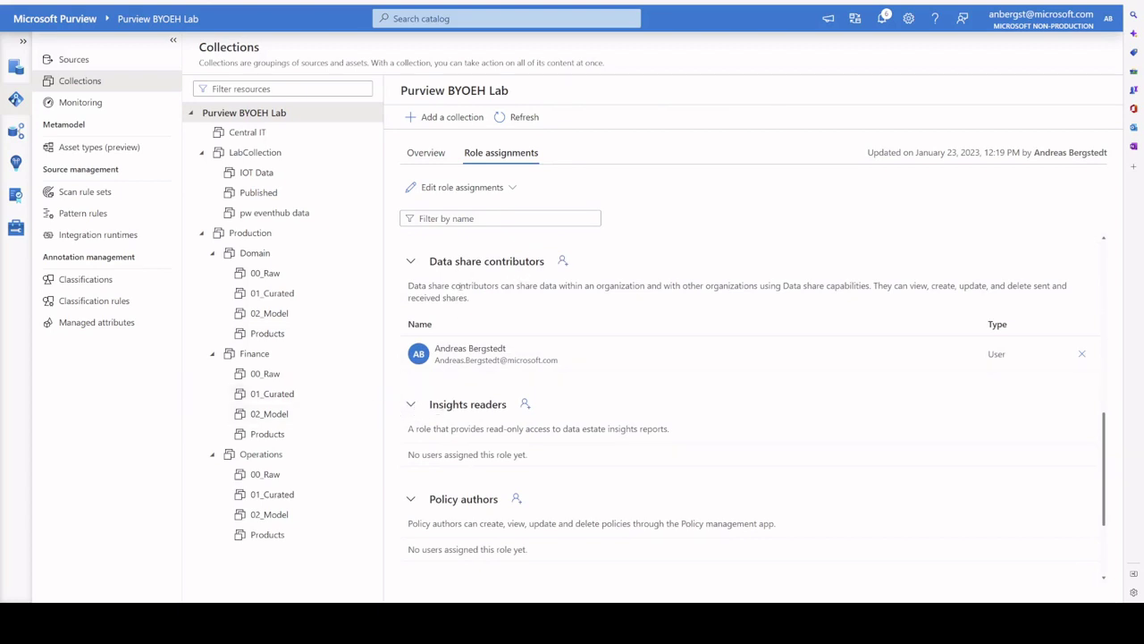
pyautogui.scroll(3, 460, 286)
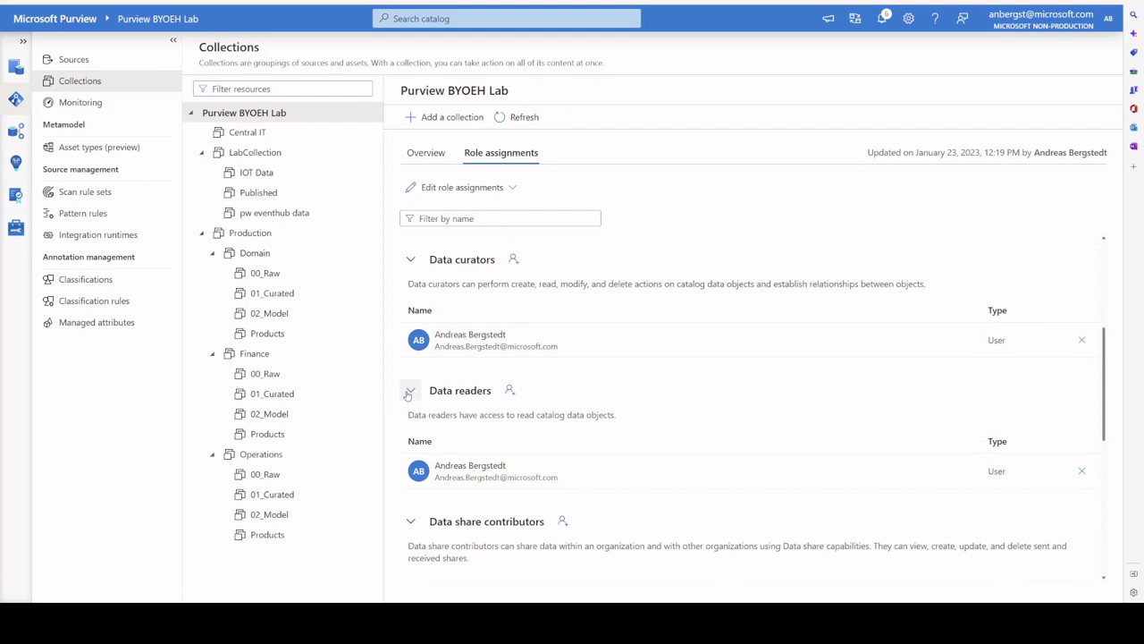
pyautogui.scroll(-3, 410, 398)
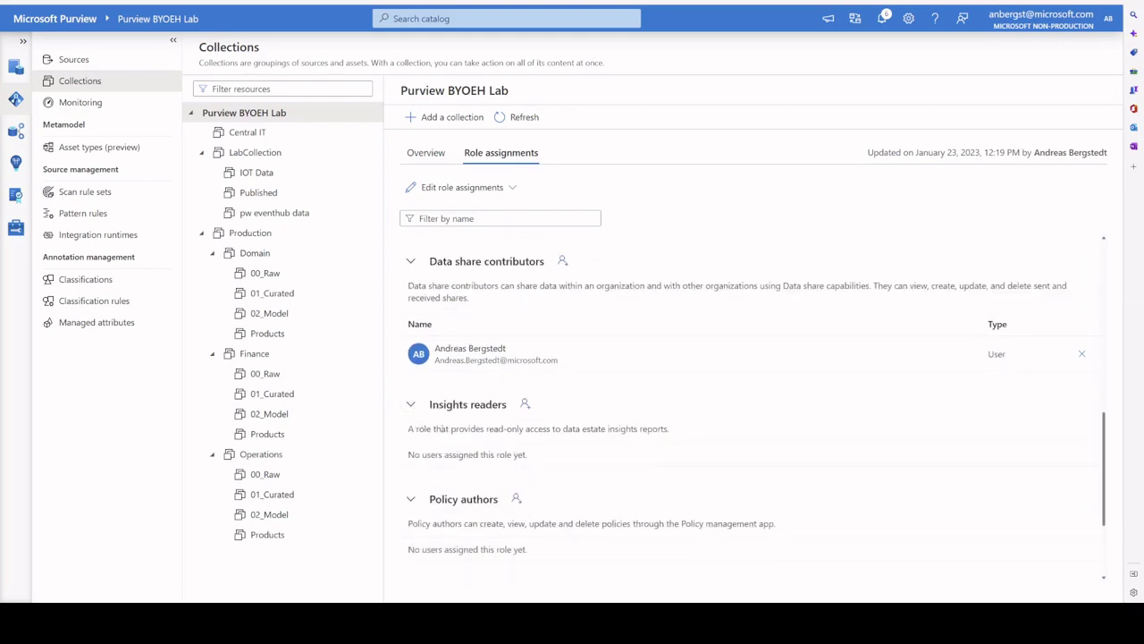
# Step: Open Data Estate Insights to view the Data stewardship report for LabCollection's 4 assets
pyautogui.click(16, 169)
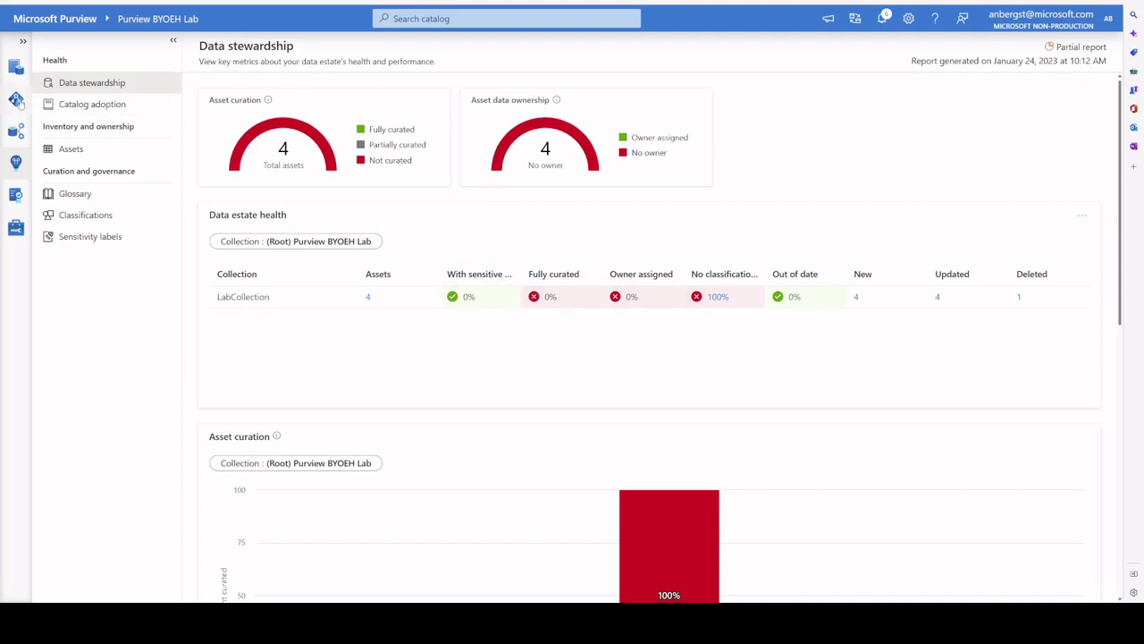
# Step: Return to the Data Map Sources view and pan the hierarchy to show the Production collections
pyautogui.click(17, 100)
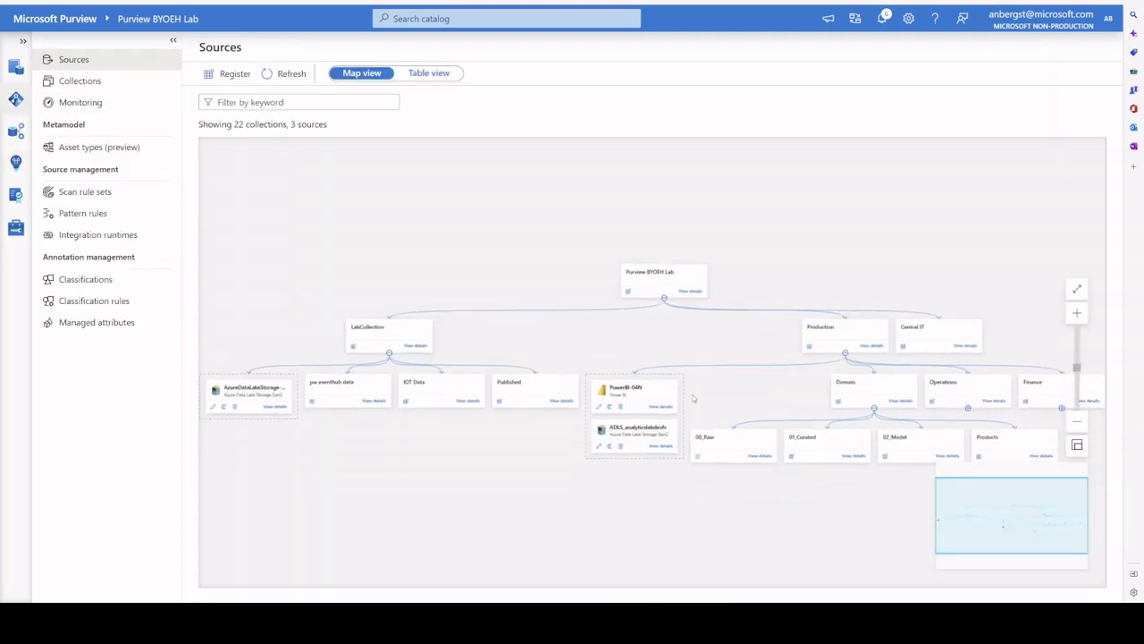
pyautogui.moveTo(720, 340); pyautogui.dragTo(539, 300)
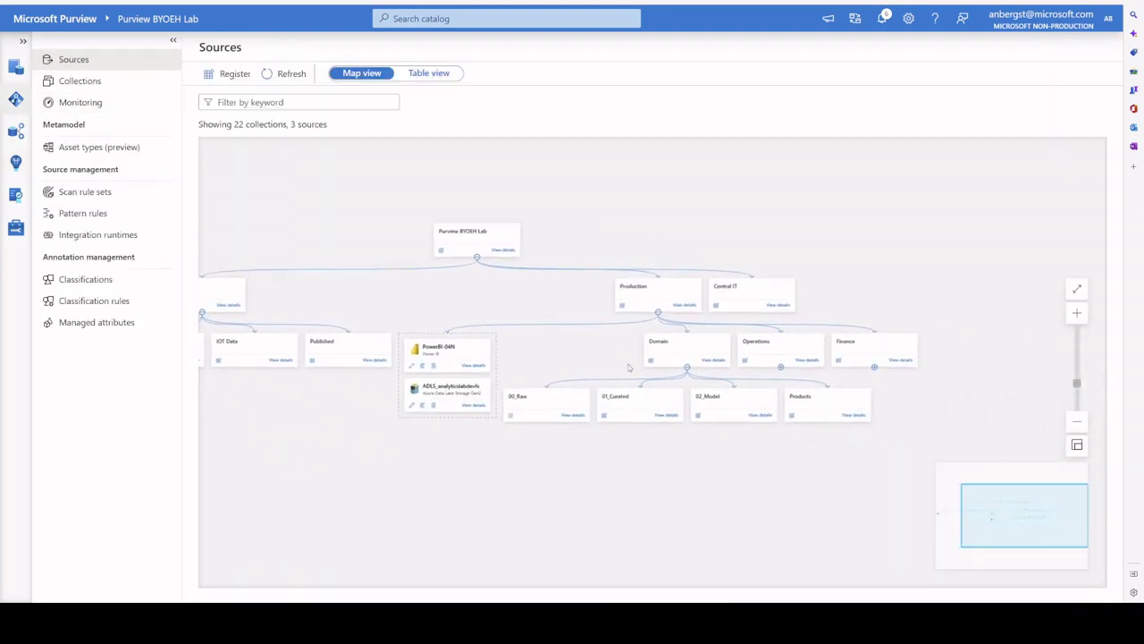
pyautogui.moveTo(612, 363); pyautogui.dragTo(514, 341)
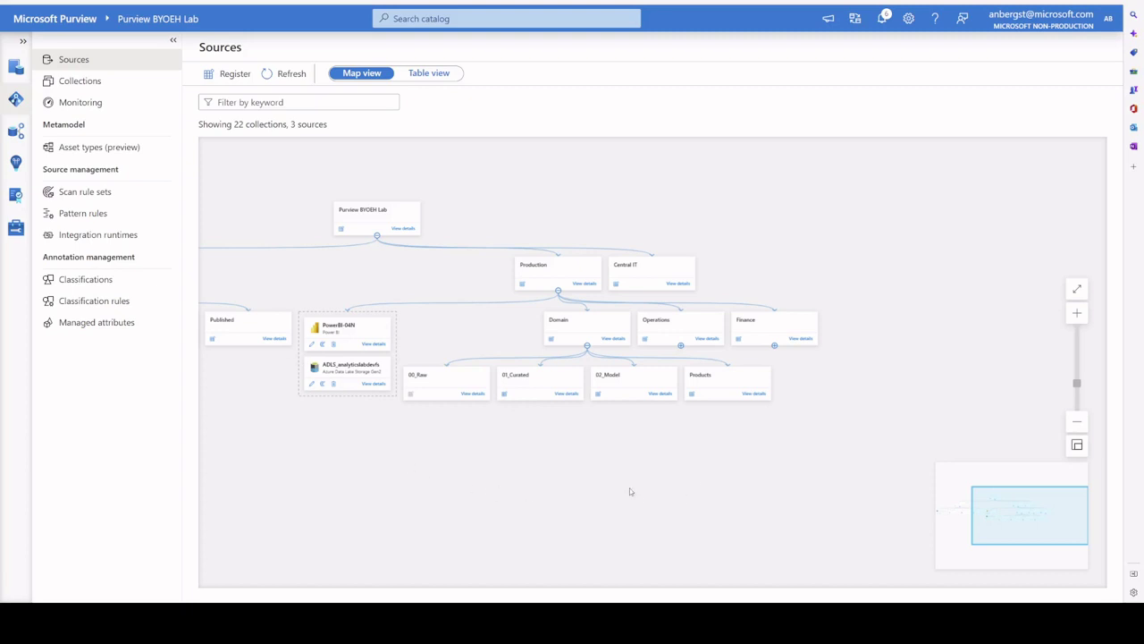
pyautogui.moveTo(629, 490); pyautogui.dragTo(613, 449)
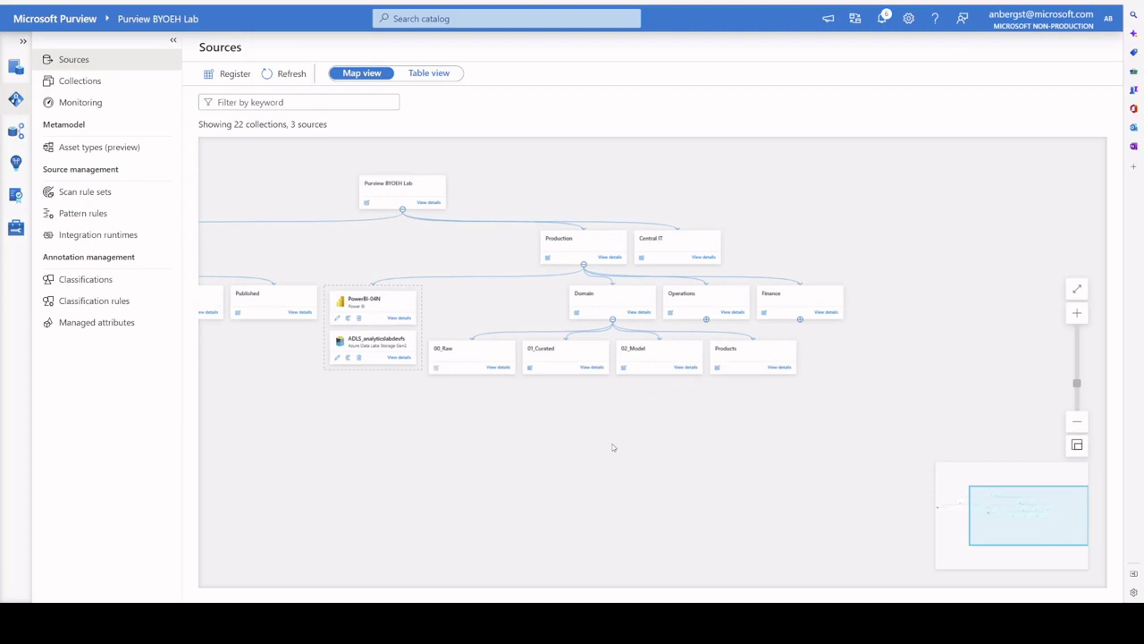